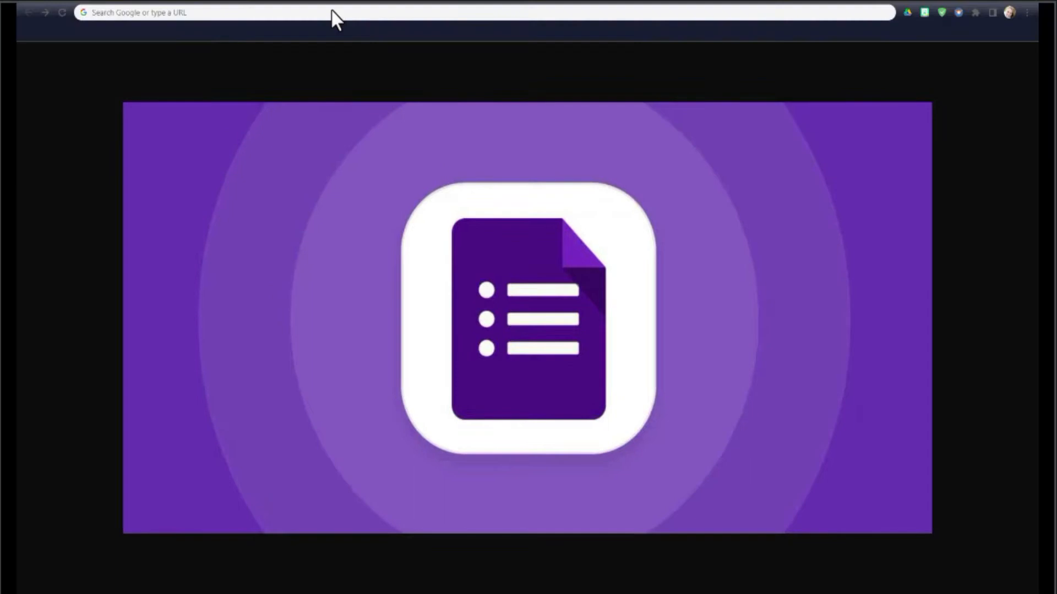
Go to forms.google.com and start a new blank form
click(334, 12)
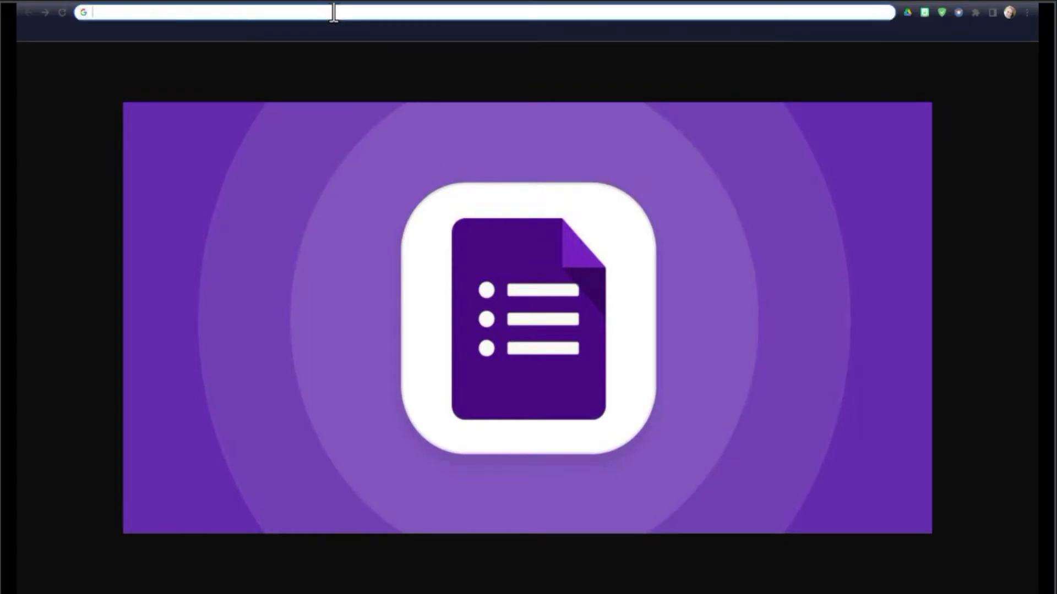
text(forms.google.c)
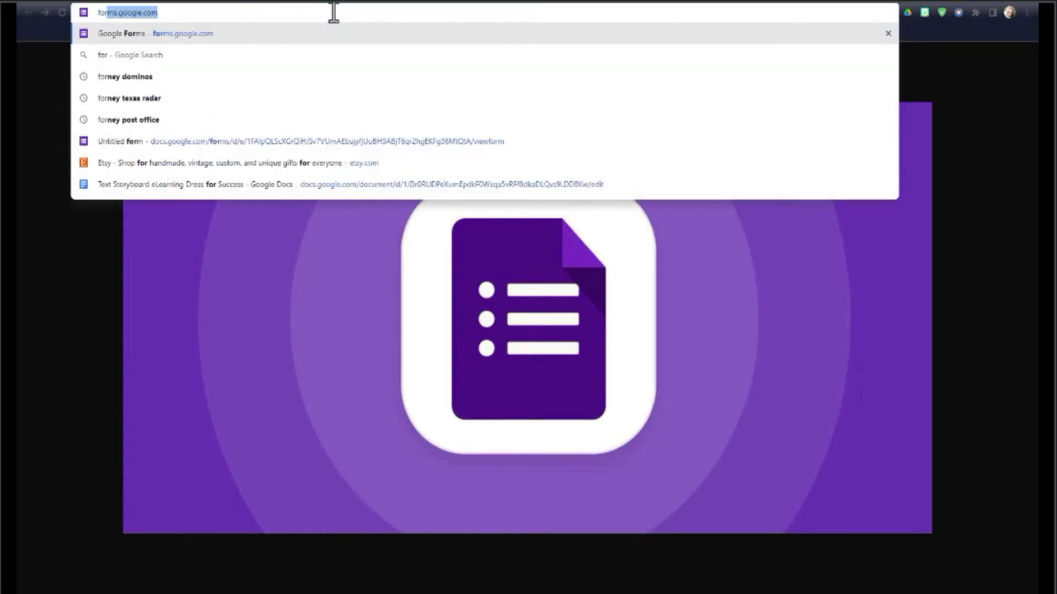
text(om)
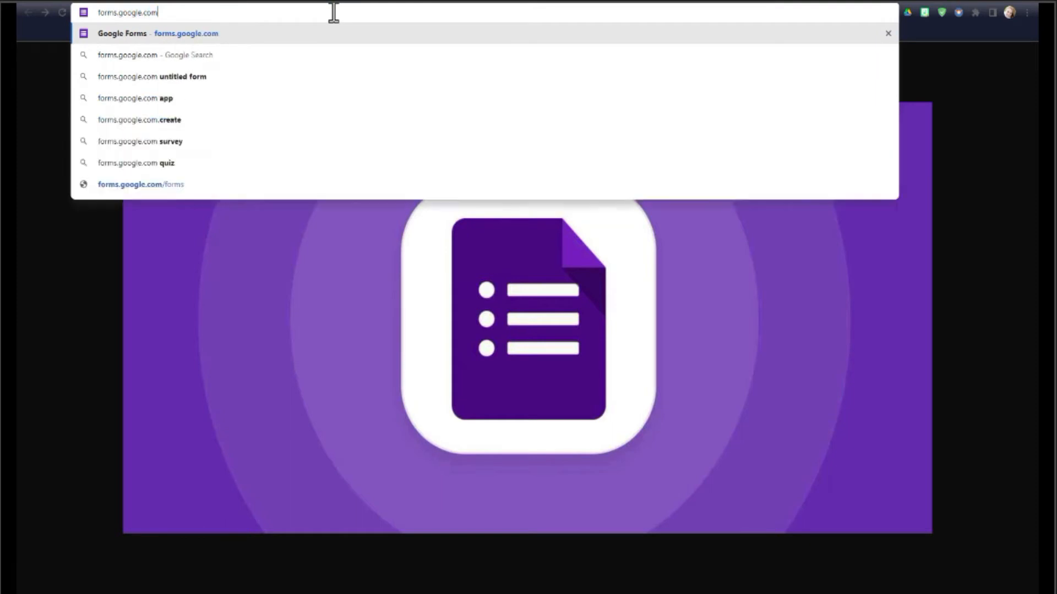
key(Return)
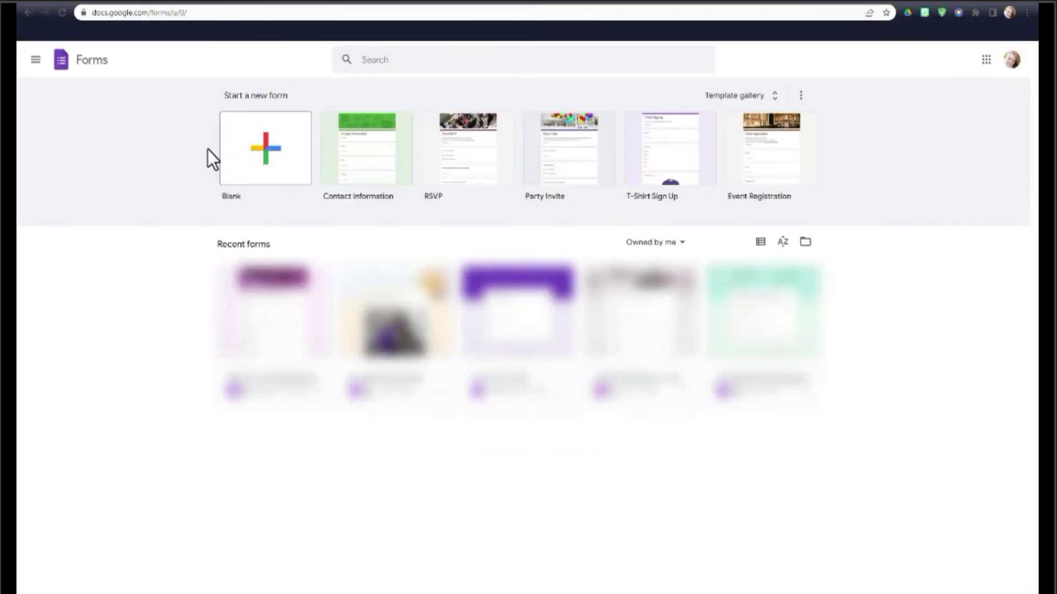
click(244, 145)
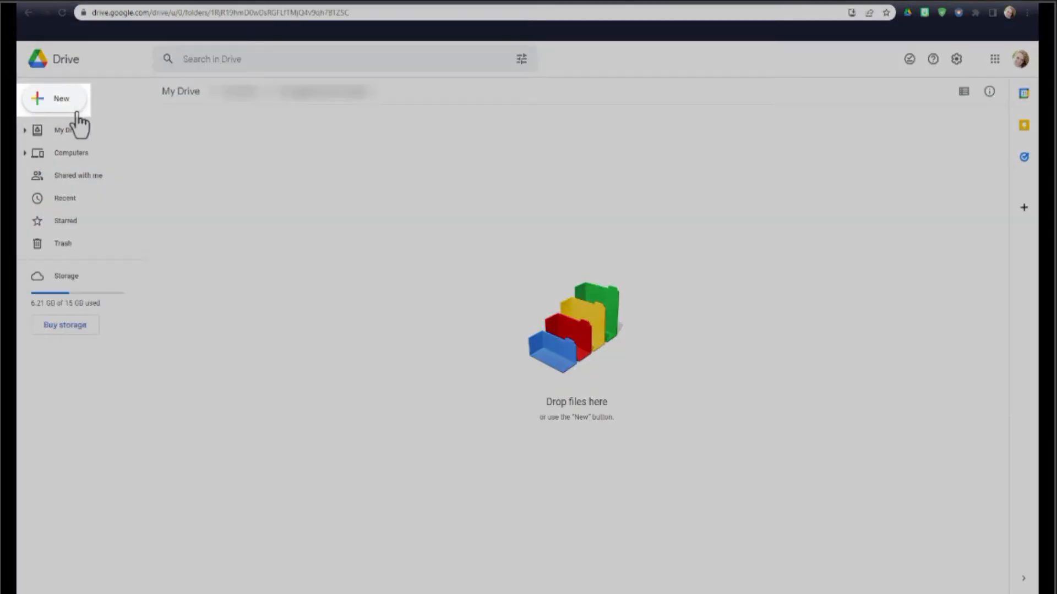
Create a new Google Forms file from within the Google Drive folder
click(71, 106)
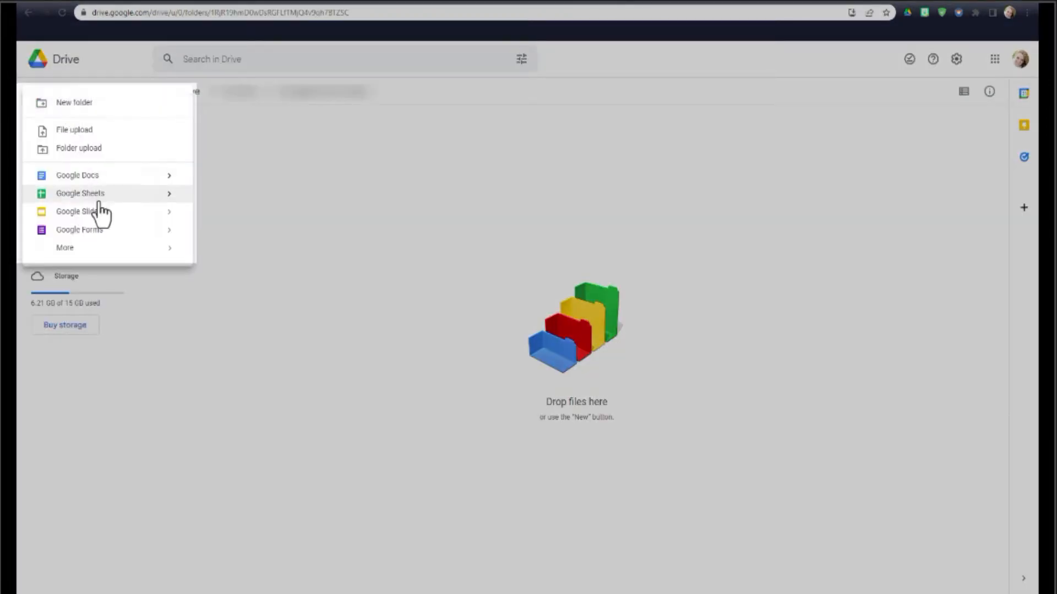
click(103, 231)
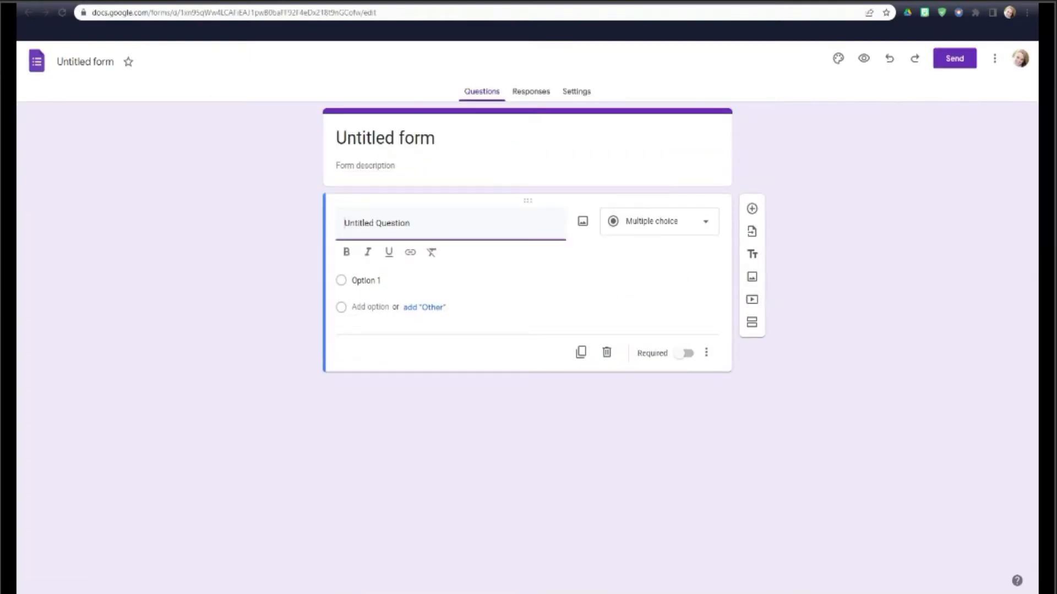
click(923, 286)
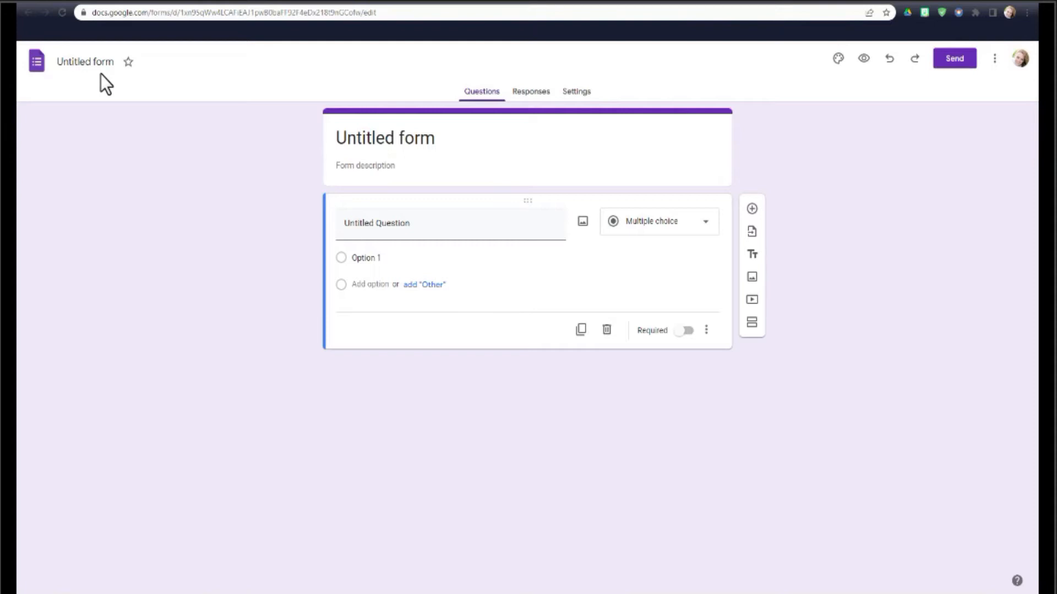
Name the untitled form "Student Documentation"
click(82, 63)
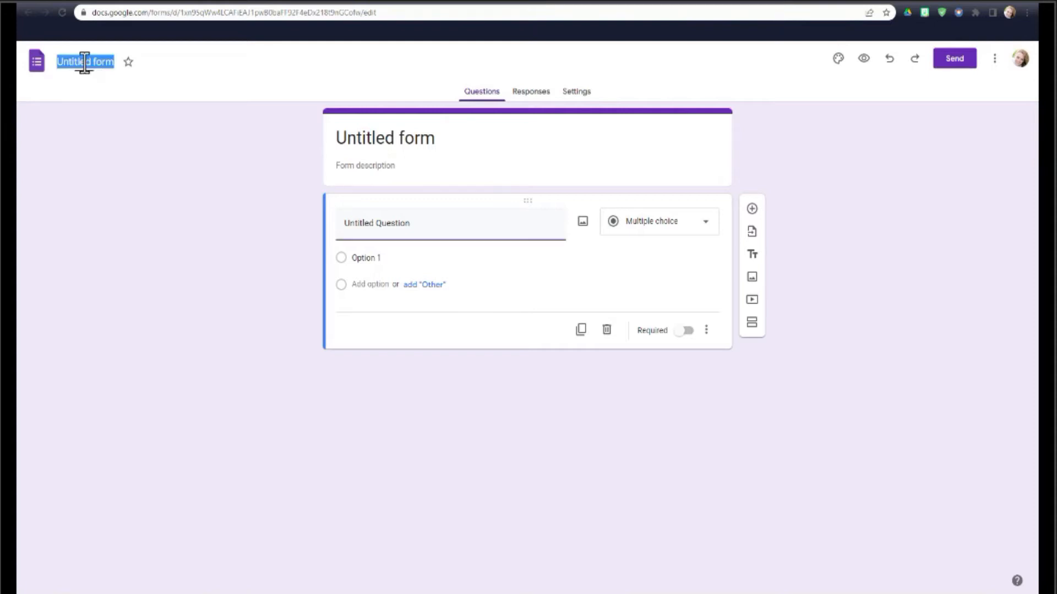
text(Student D)
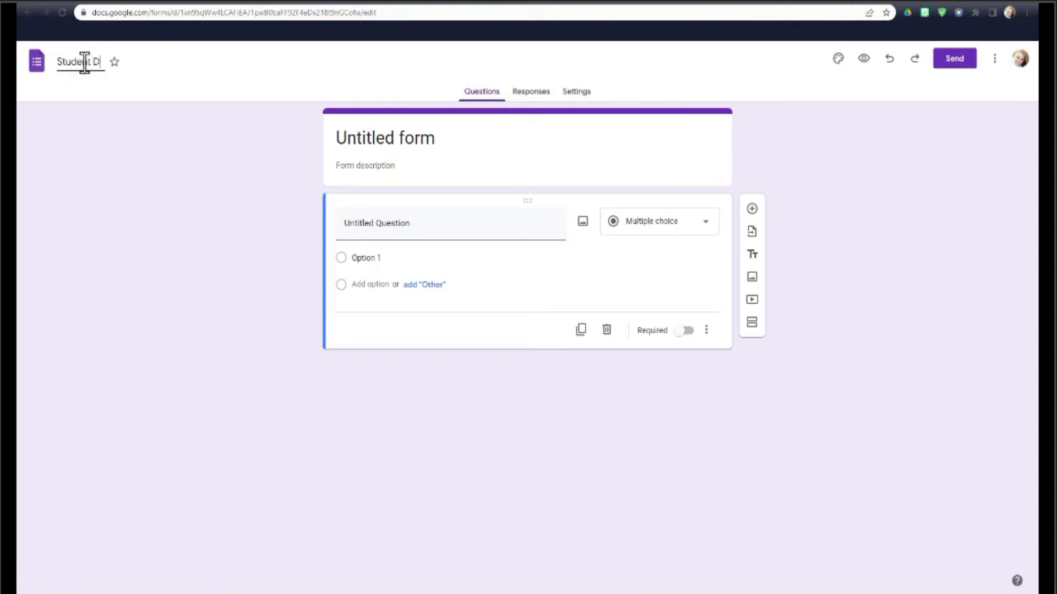
text(ocumentation)
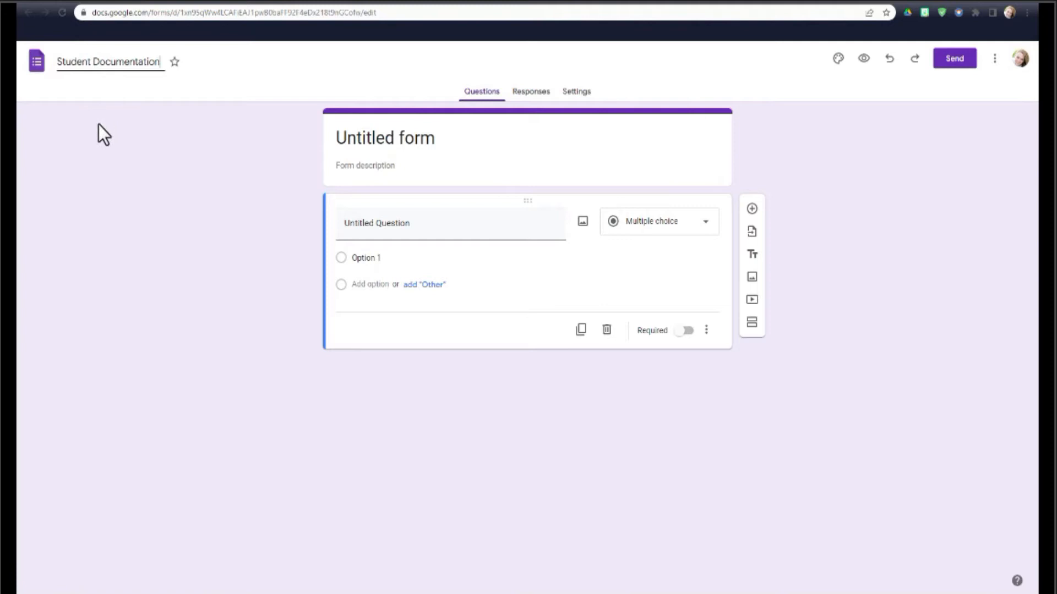
click(246, 132)
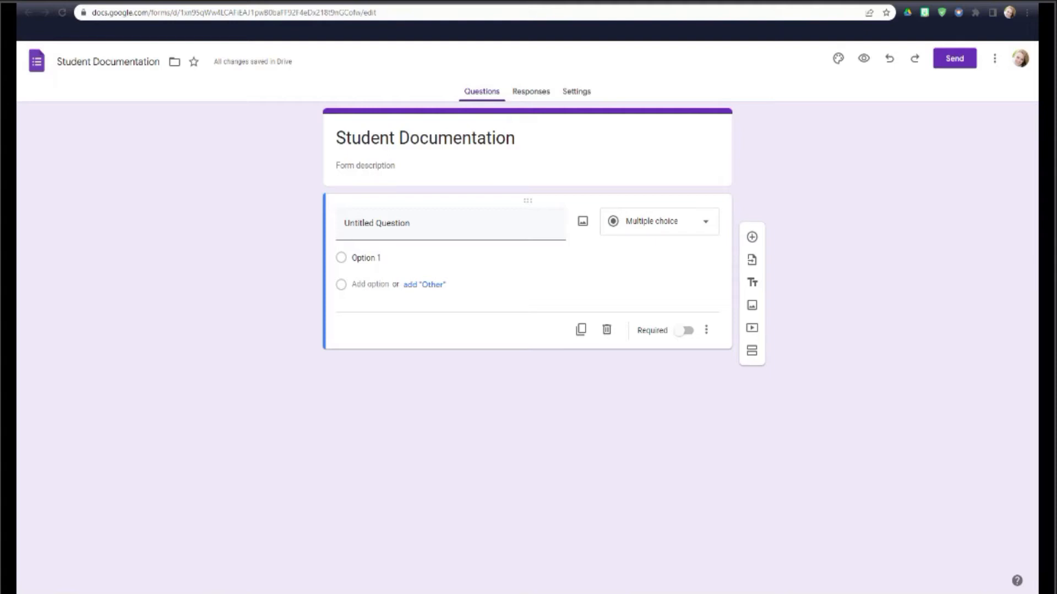
Review the class rosters in the "Fake Classes and Student Names" Google Docs document and return to the form
click(328, 4)
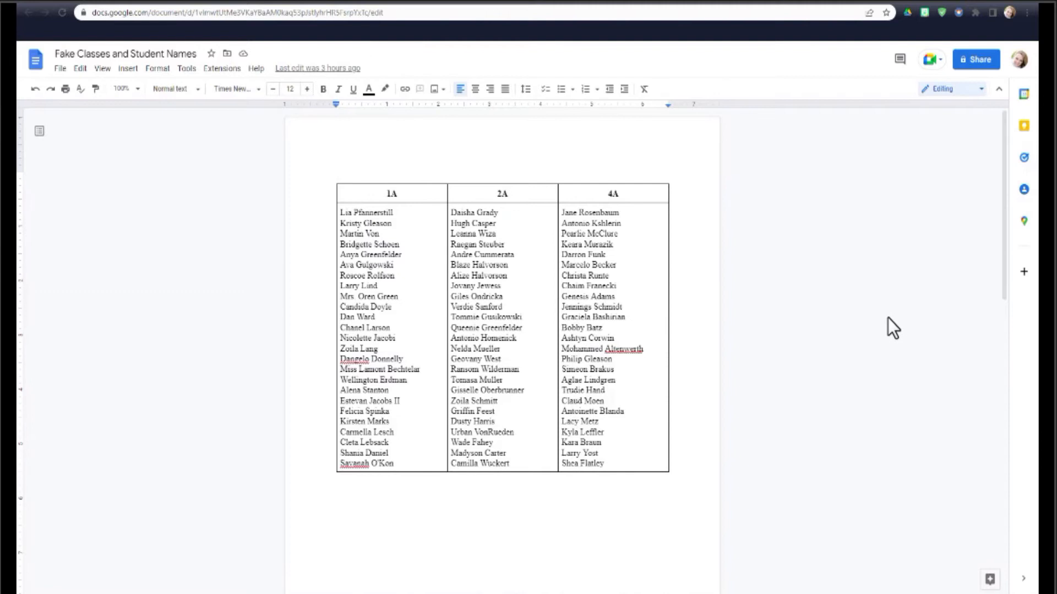
scroll(886, 325, down, 10)
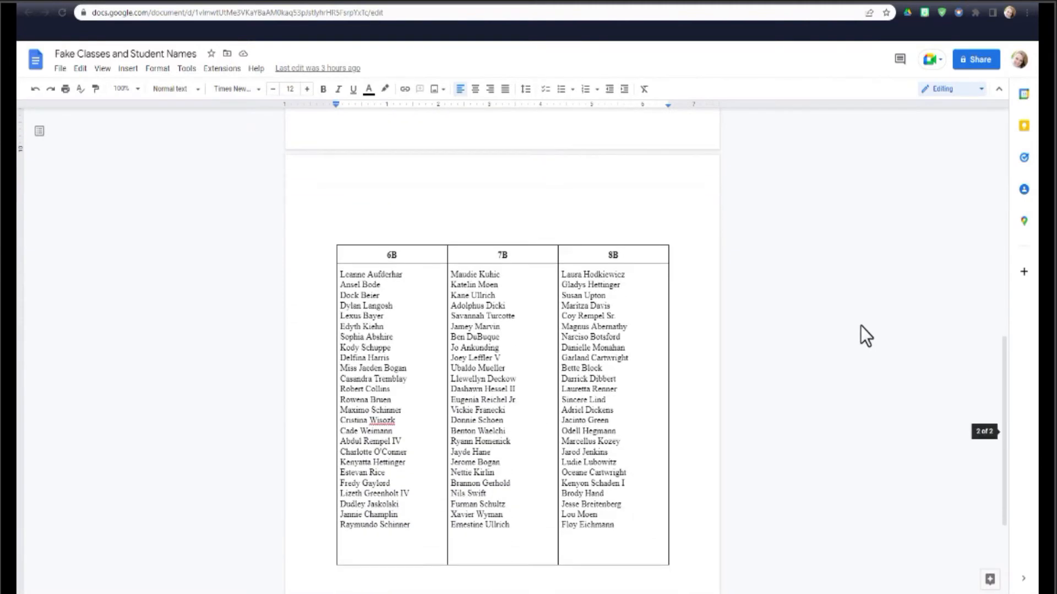
key(ctrl+Tab)
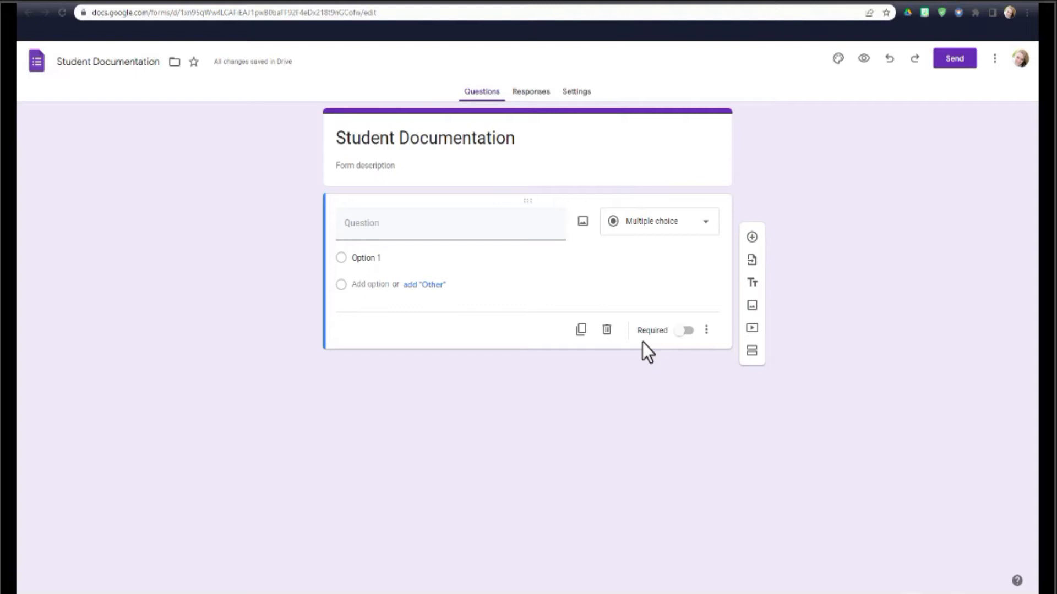
Title the first question "Student Names" and set its type to Dropdown
click(484, 223)
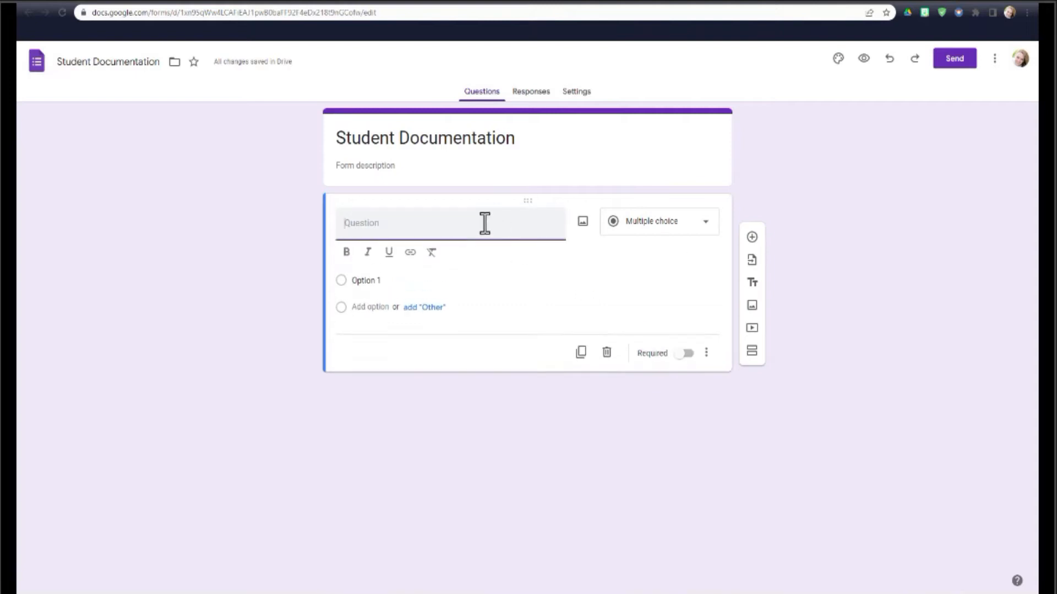
text(Student Names)
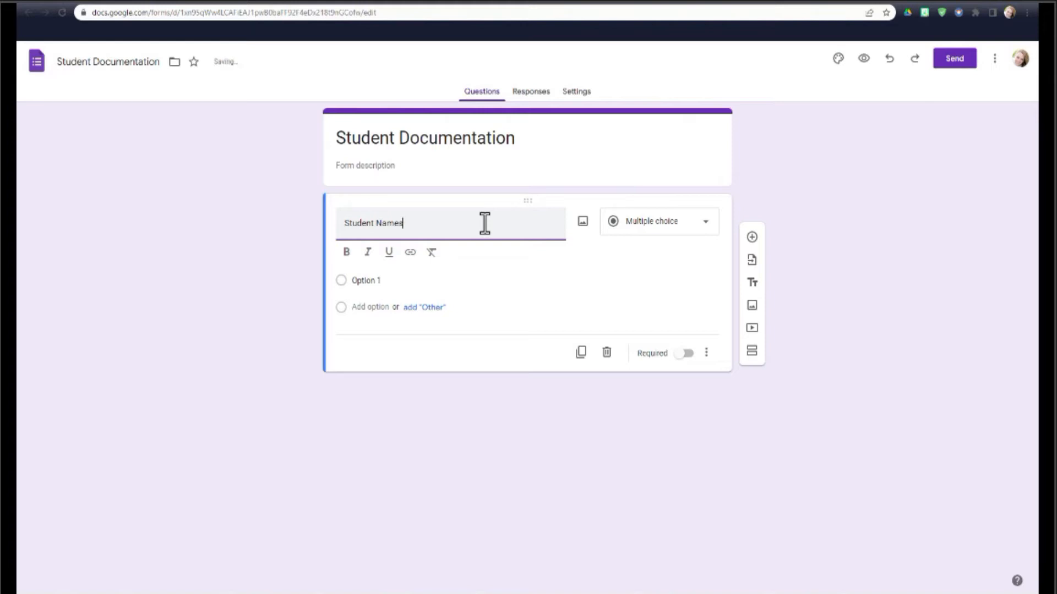
click(654, 226)
click(652, 284)
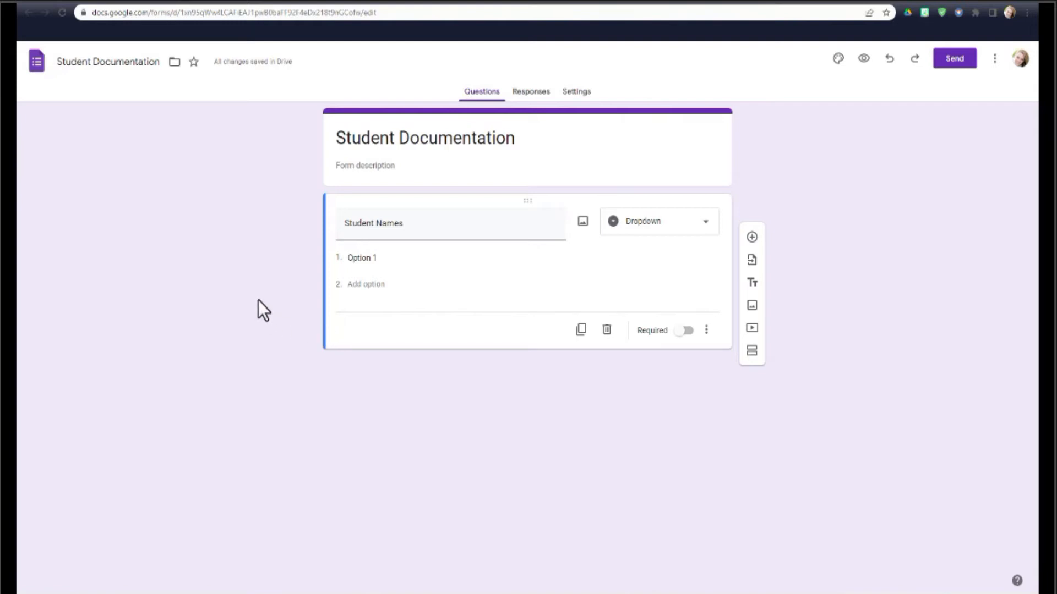
Copy all student names of class 6B from the Google Docs roster and paste them as the Student Names dropdown options
click(336, 3)
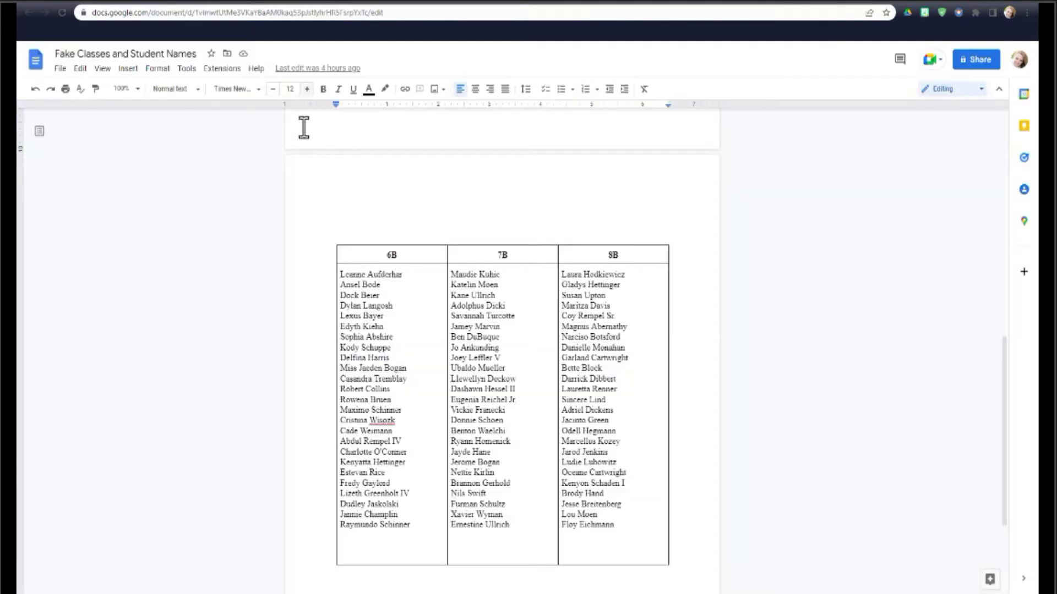
drag(341, 273, 420, 527)
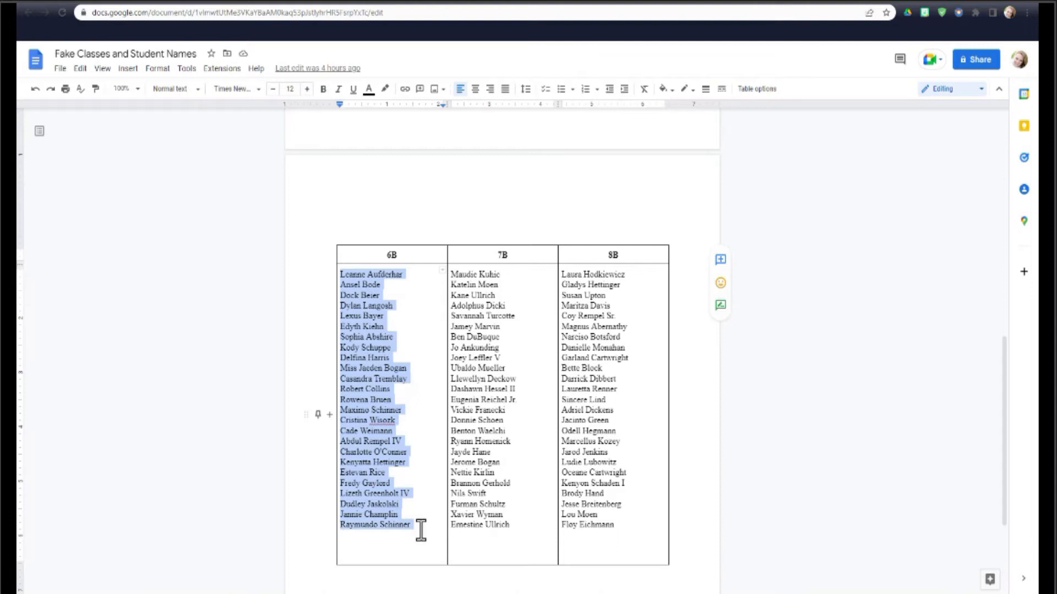
right_click(357, 412)
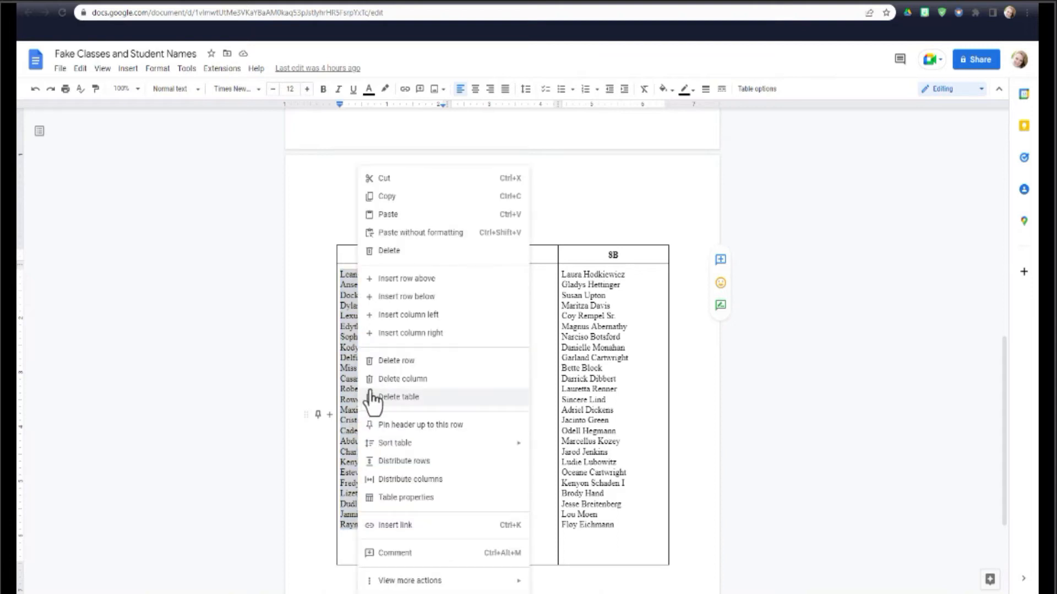
click(387, 196)
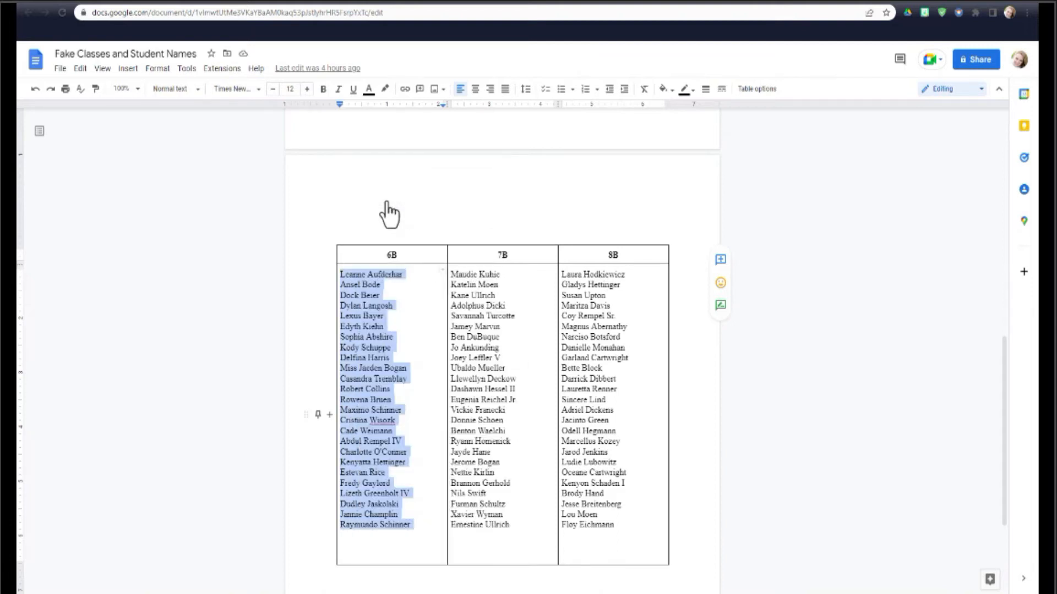
click(221, 1)
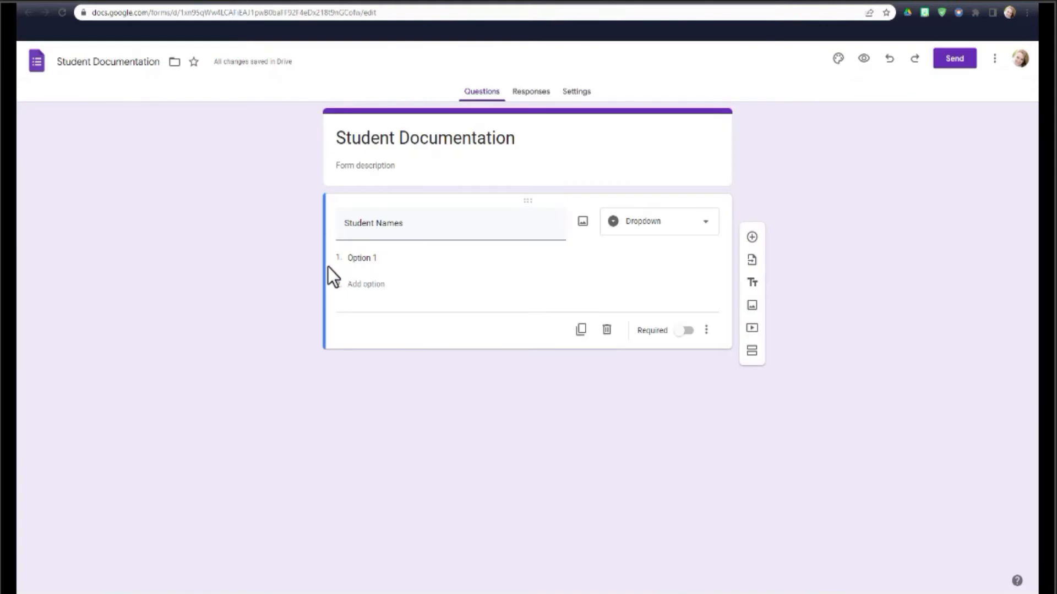
click(354, 258)
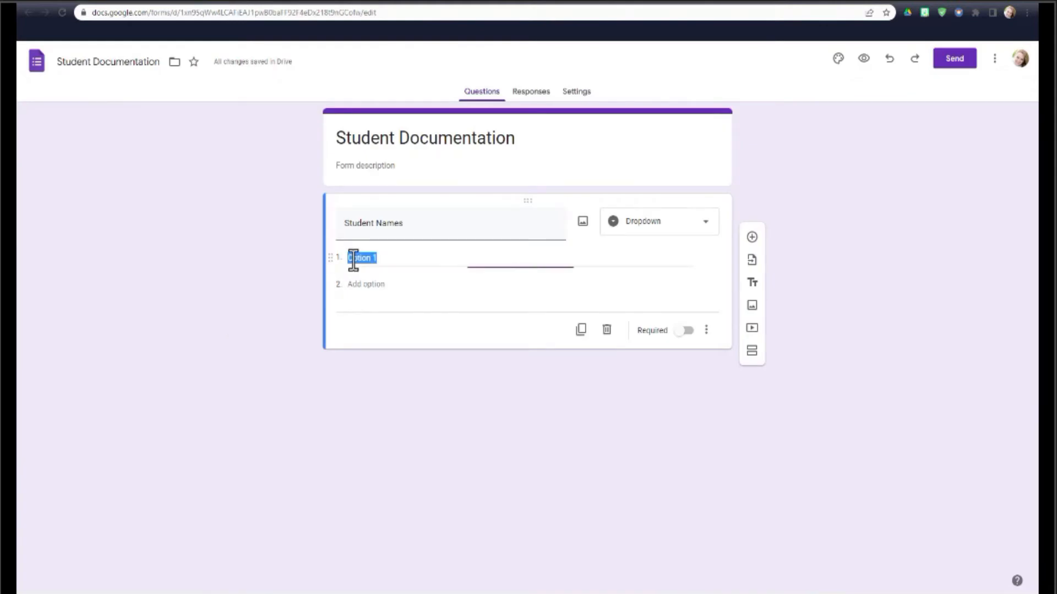
right_click(382, 257)
click(395, 313)
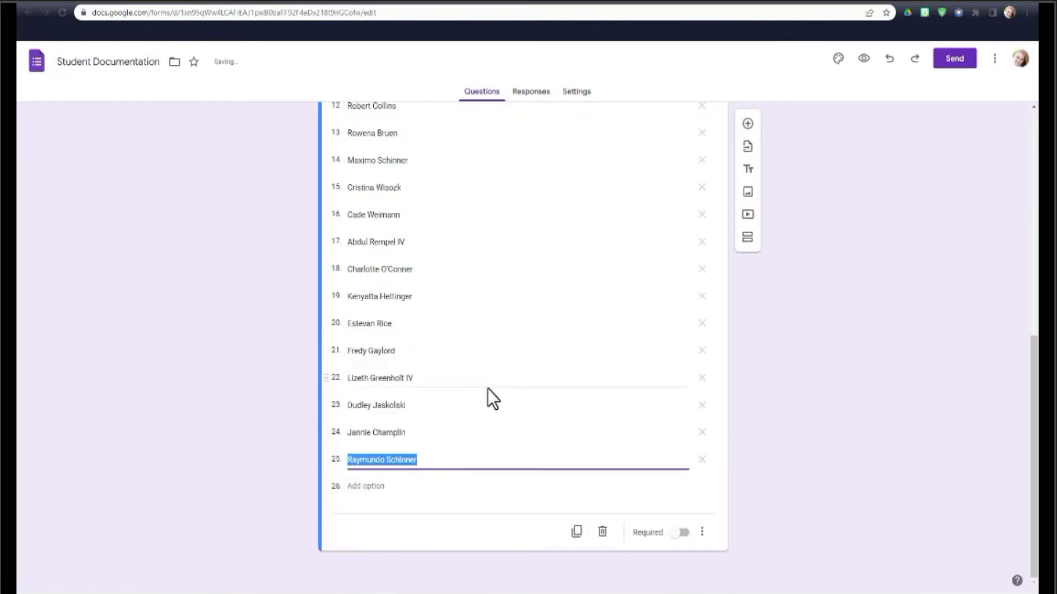
Preview the form and check the list of choices in the Student Names dropdown
scroll(487, 389, up, 6)
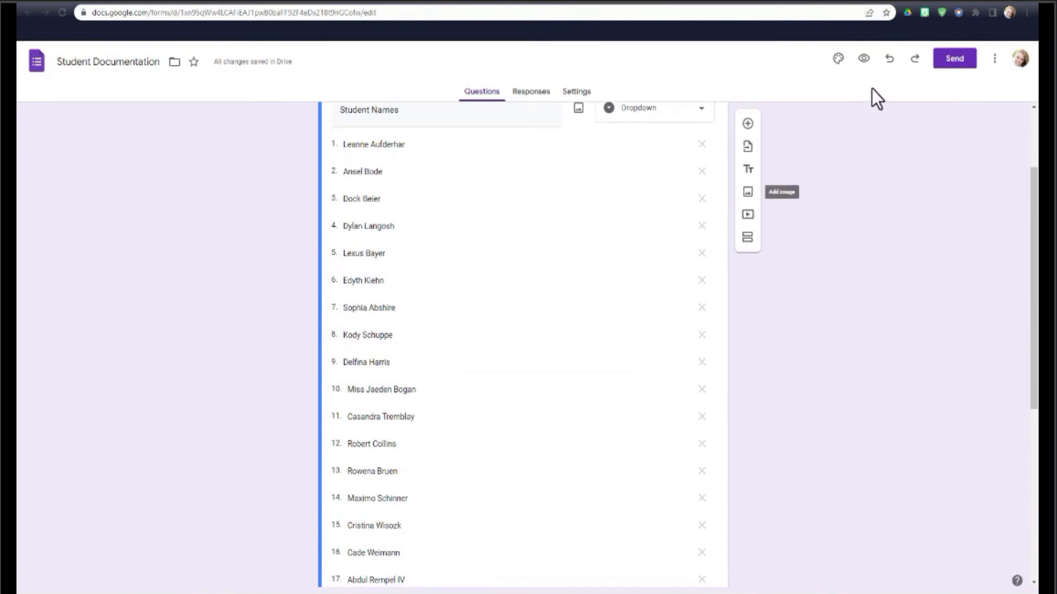
click(863, 58)
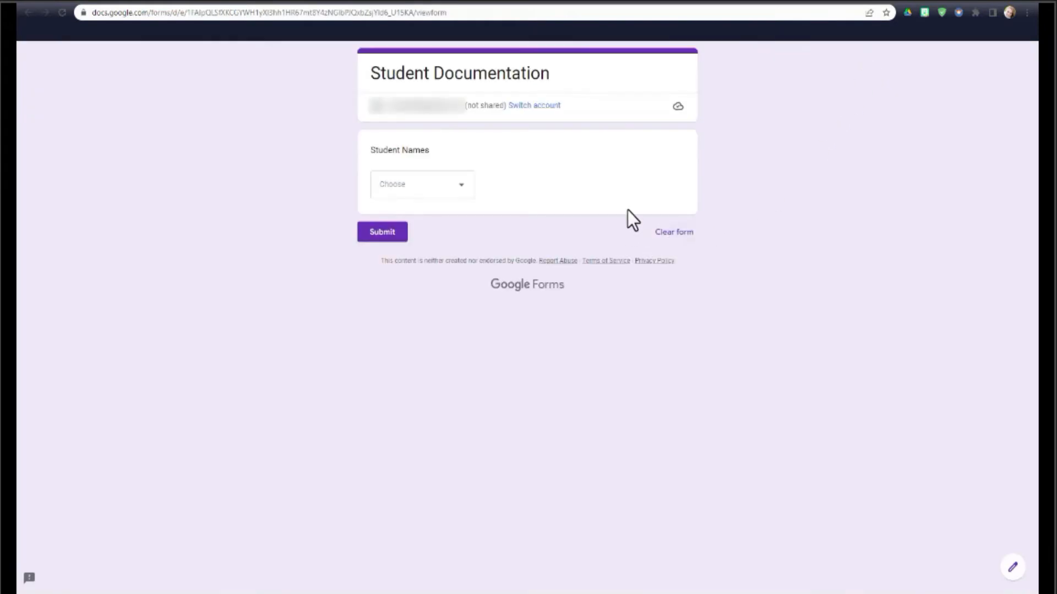
click(434, 190)
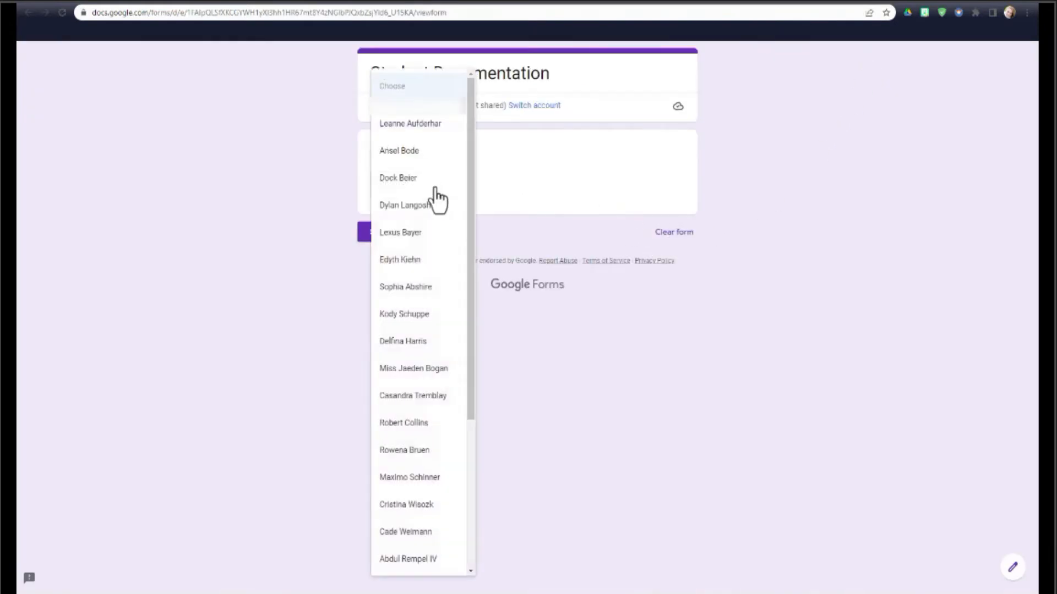
click(429, 352)
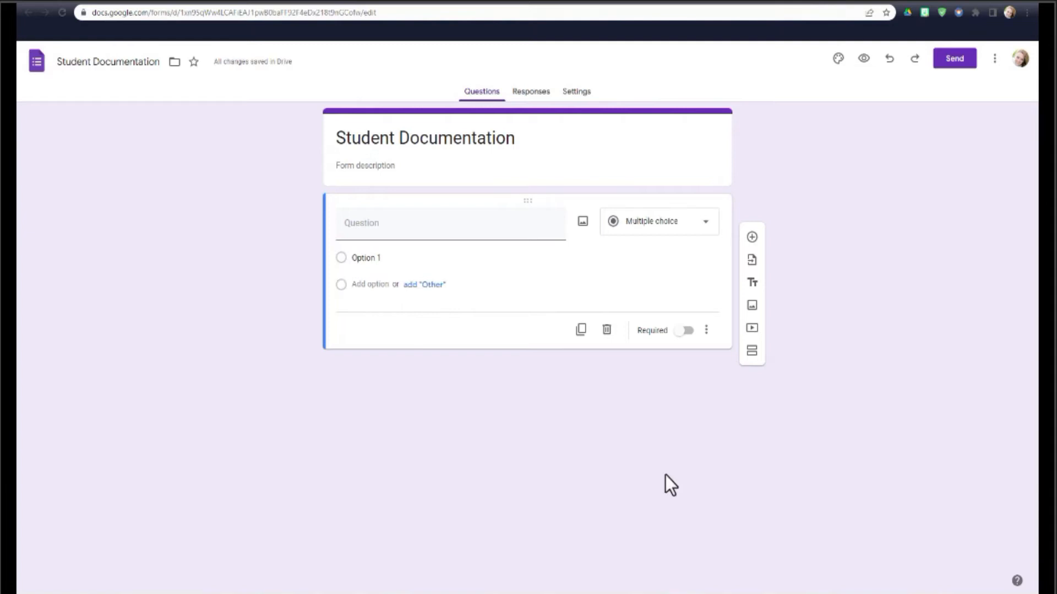
Title the empty question "Class Period" and keep its type as Multiple choice
click(432, 228)
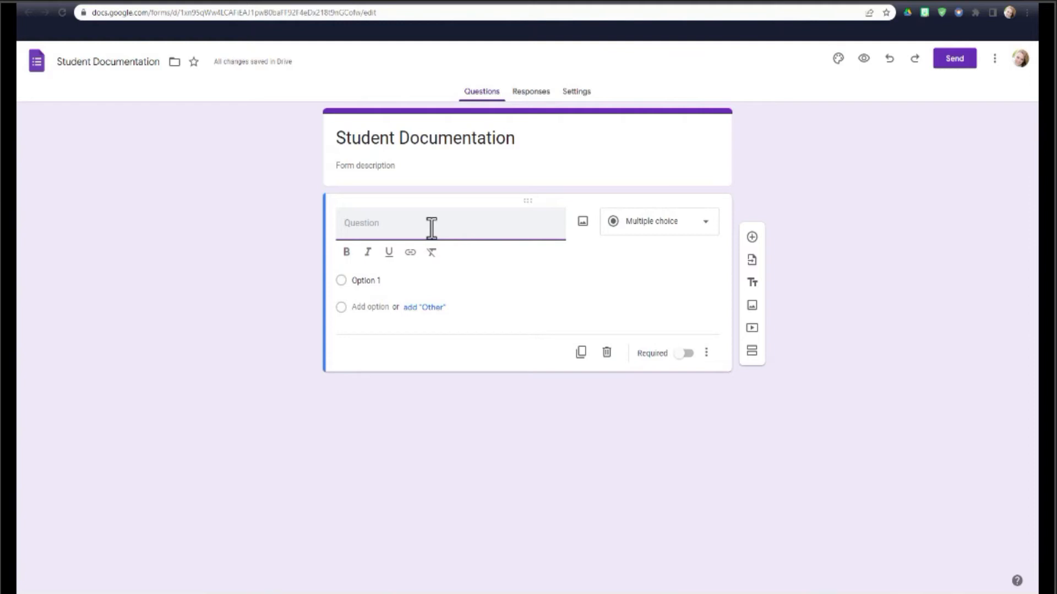
text(Class Period)
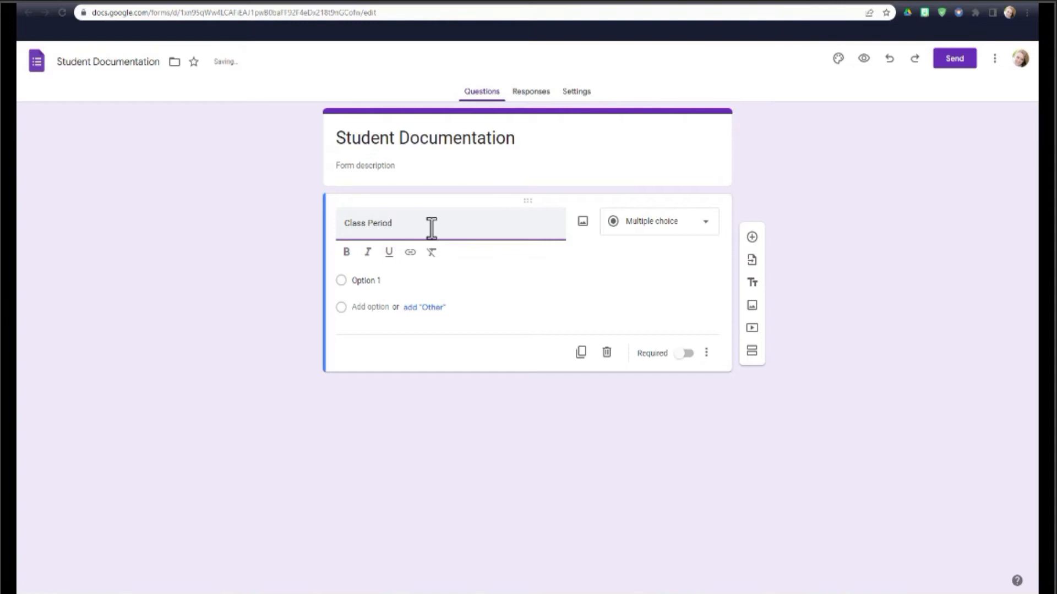
click(639, 242)
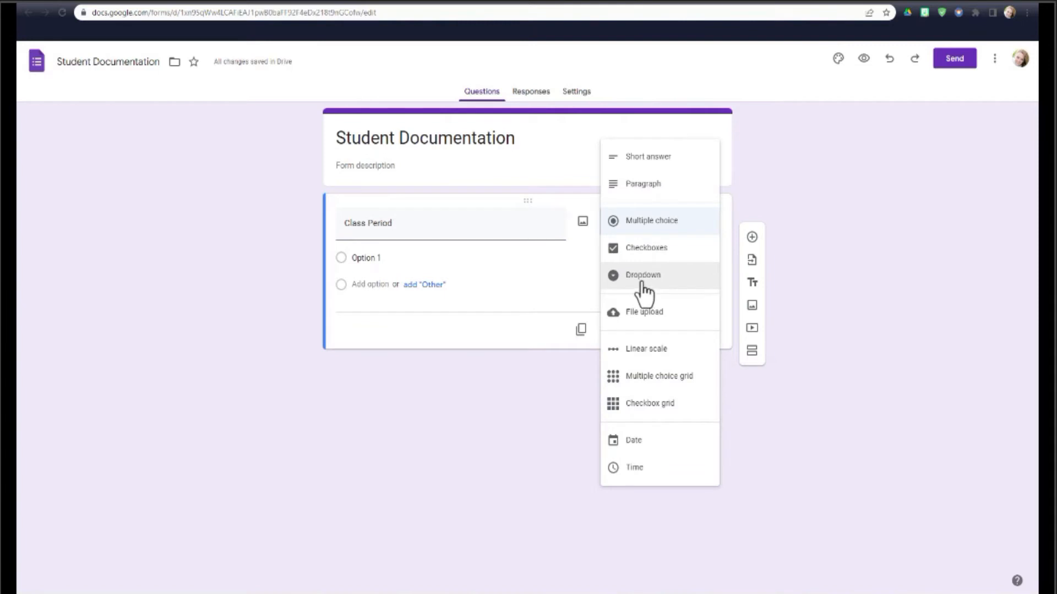
click(638, 237)
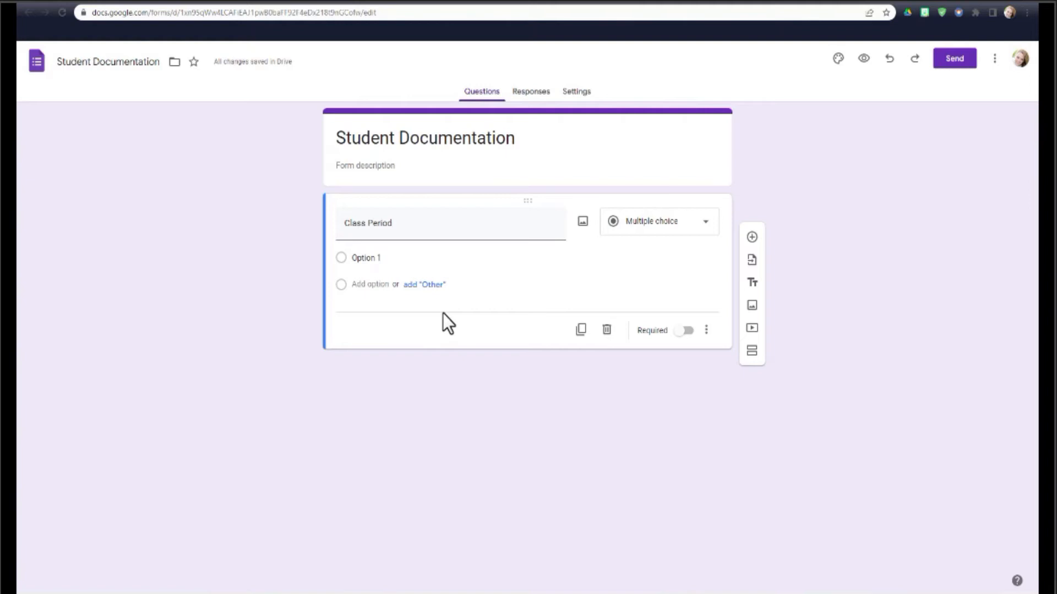
Add the answer options 1A, 2A, 4A, 6B, 7B and 8B to the Class Period question
click(391, 258)
text(1A)
key(Return)
text(2A)
key(Return)
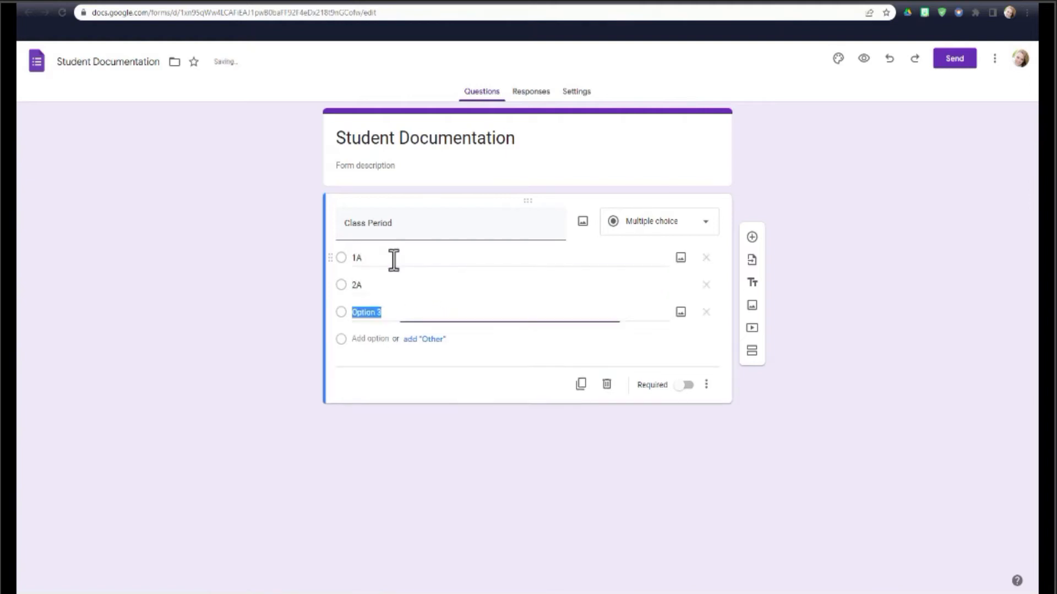
text(4A)
key(Return)
text(6B)
key(Return)
text(7B)
key(Return)
text(8B)
click(187, 358)
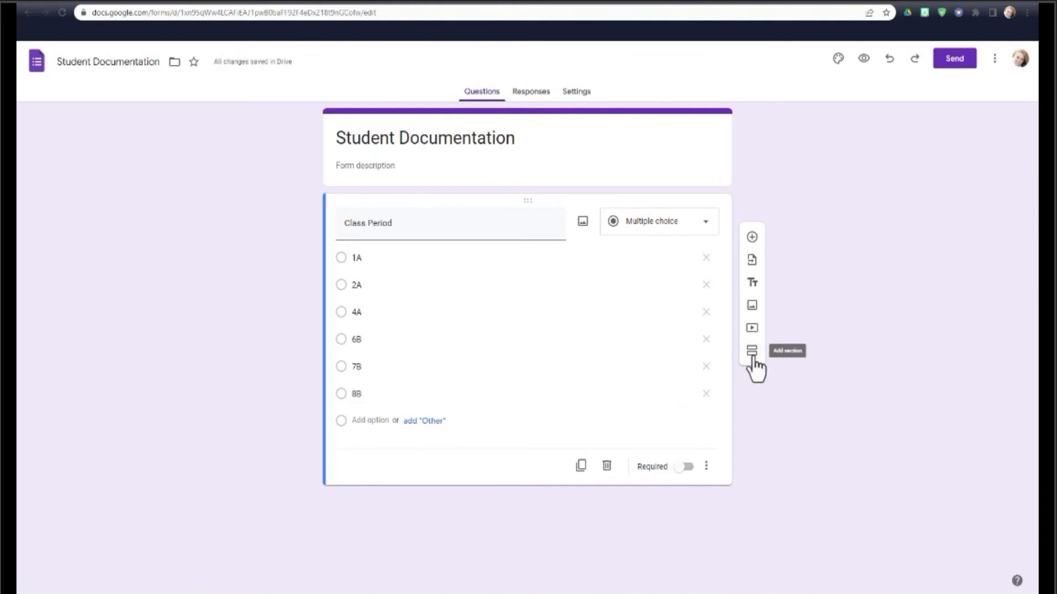
Add a new section after the Class Period question and title it "1A"
click(752, 352)
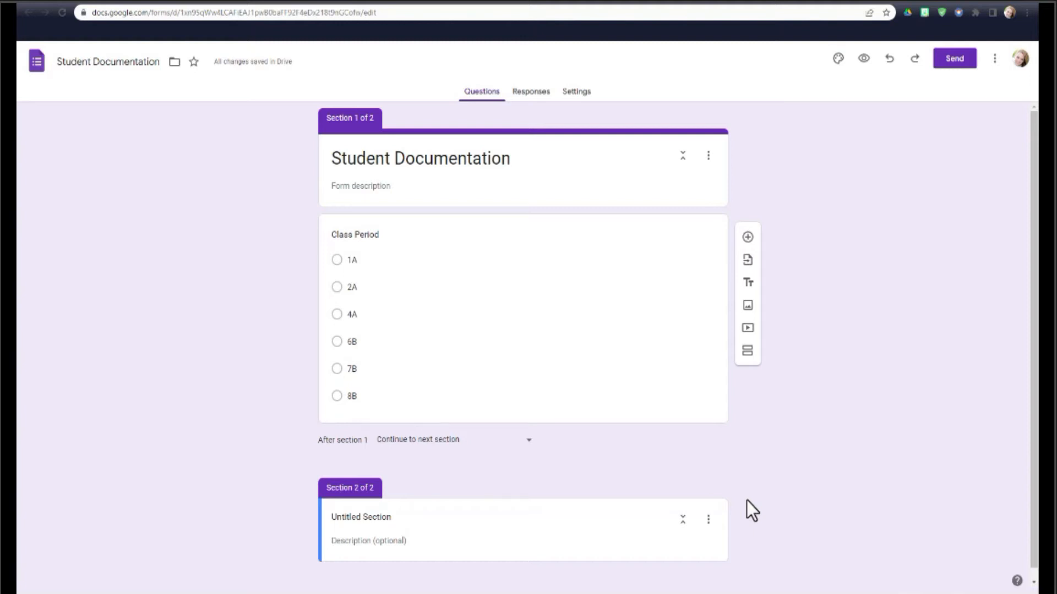
scroll(747, 501, down, 1)
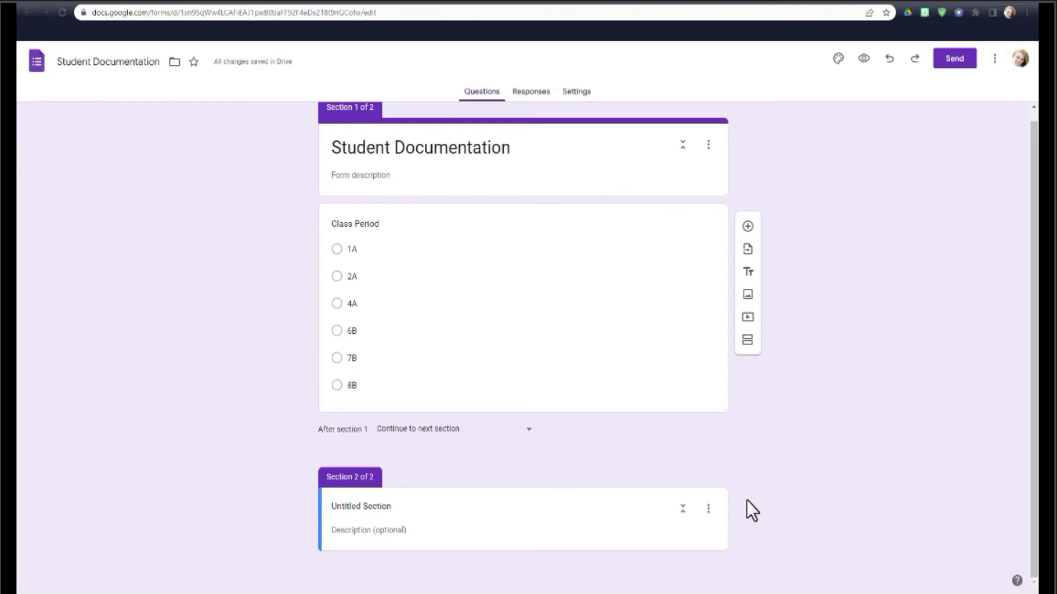
click(357, 506)
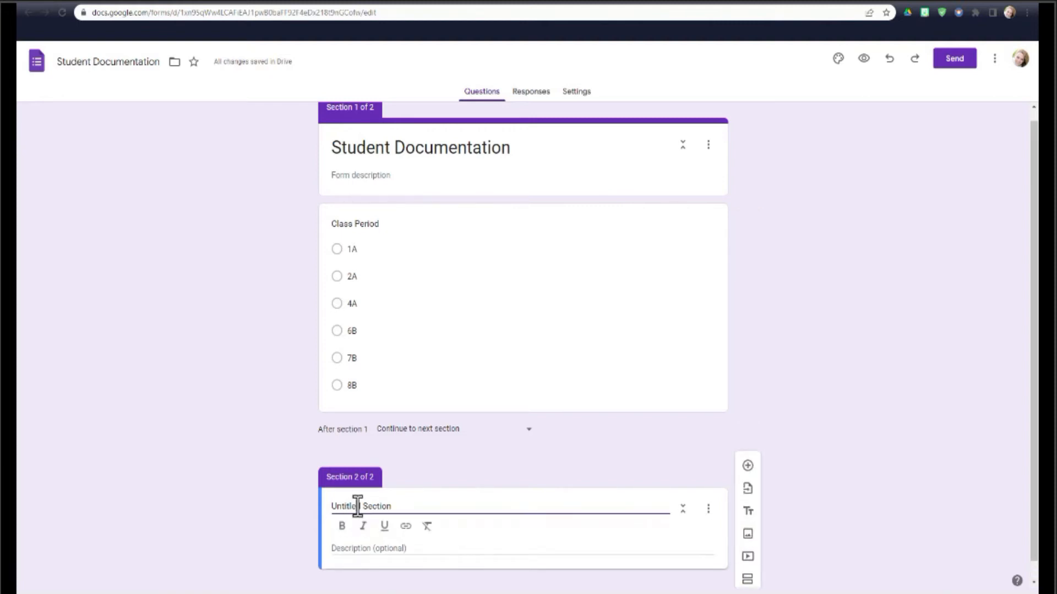
text(1A)
Add a question titled "Student Names" to section 1A and set its type to Dropdown
click(747, 466)
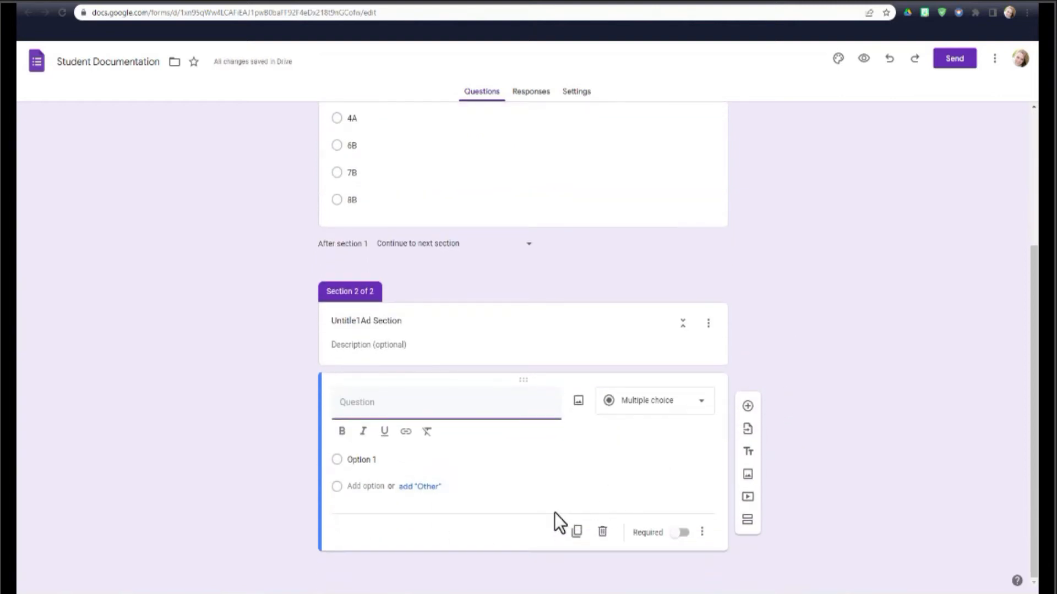
click(553, 514)
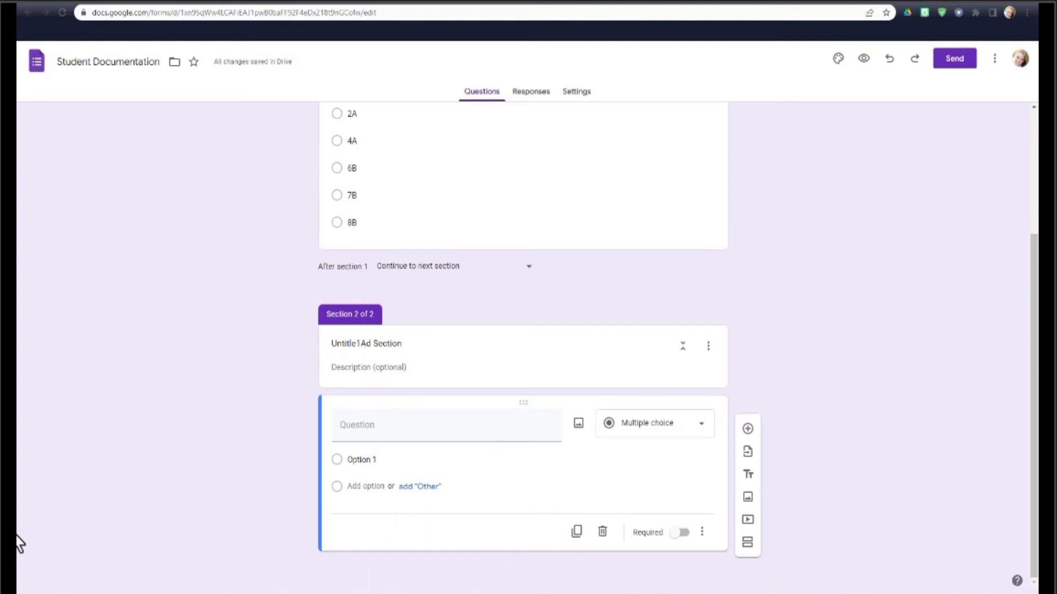
click(467, 435)
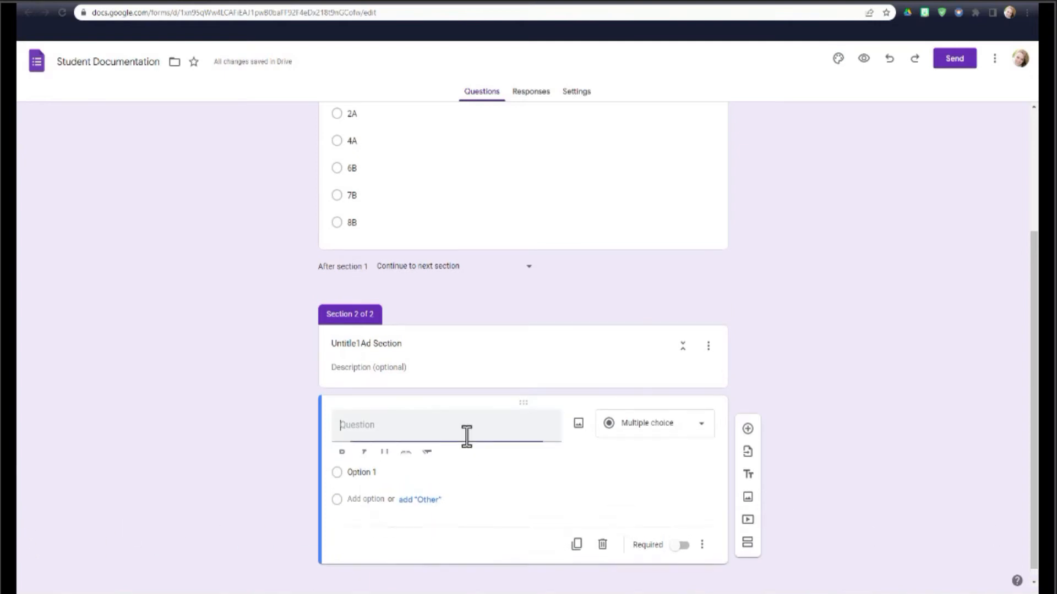
text(Student Names)
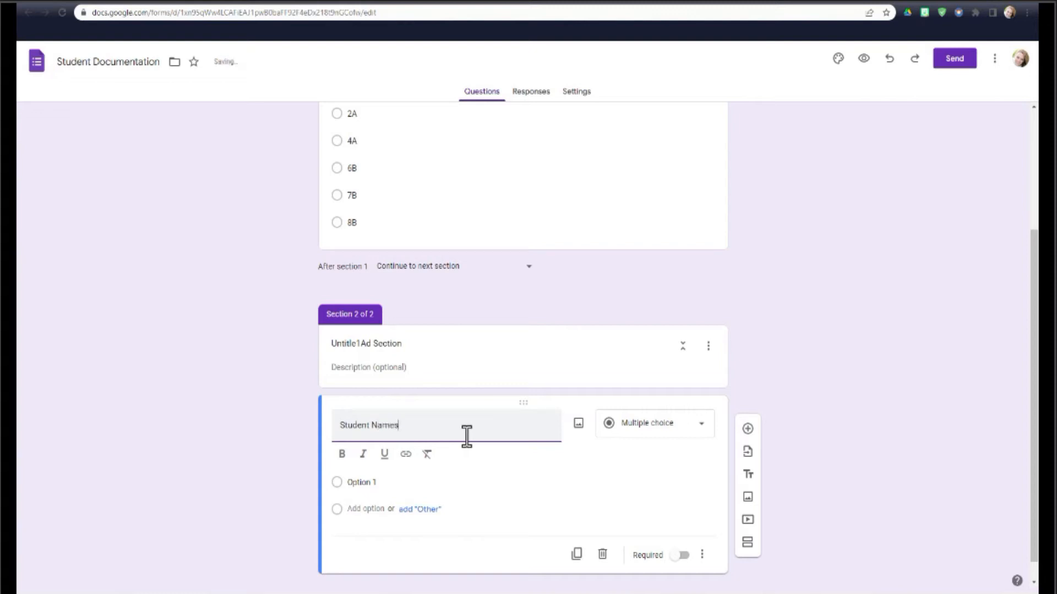
click(645, 425)
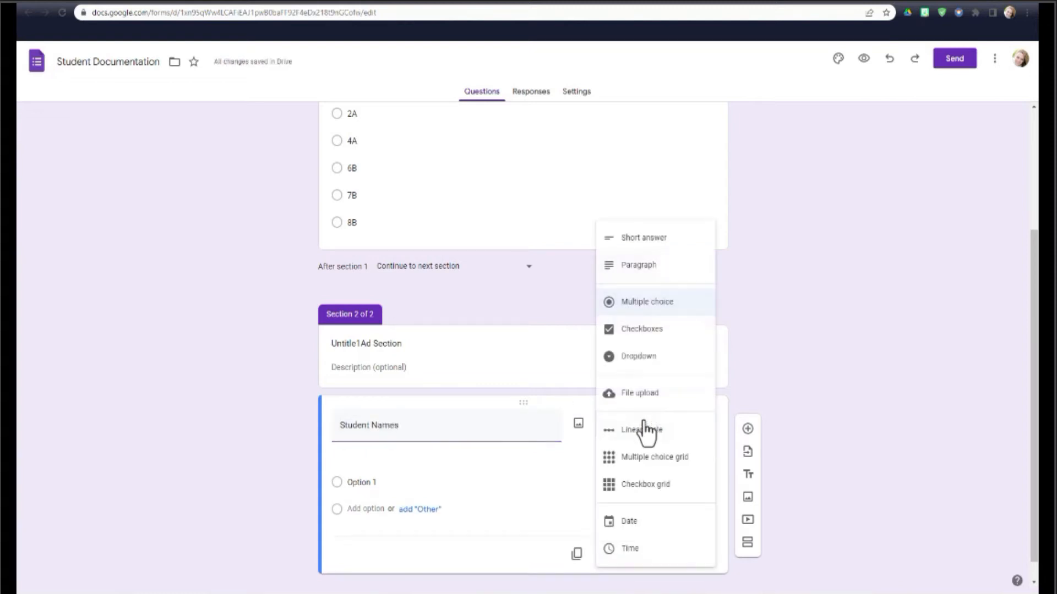
click(640, 357)
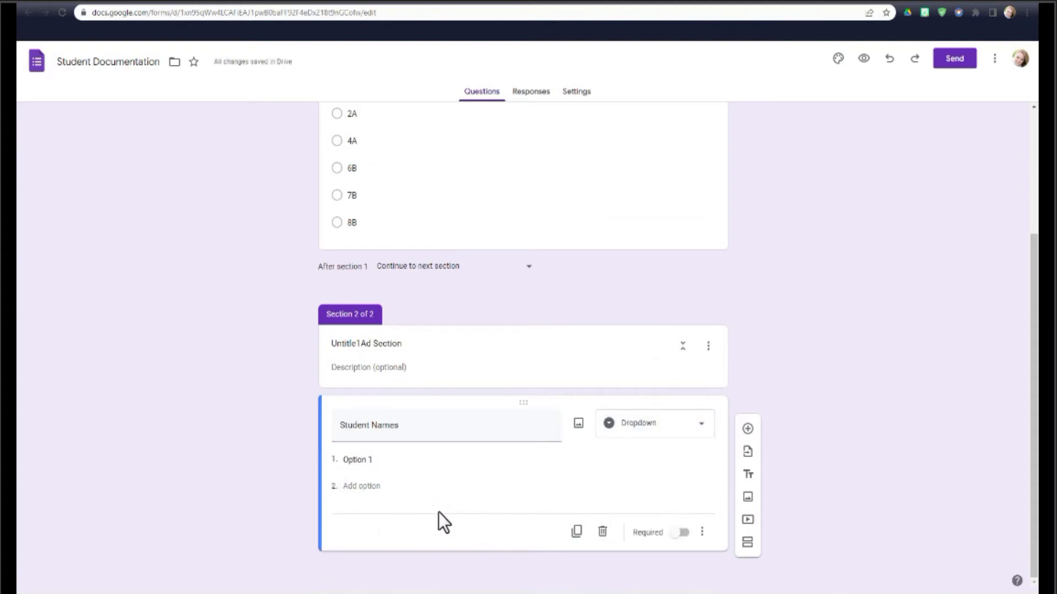
Copy all student names of class 1A from the Google Docs roster and paste them as section 1A's Student Names options
click(358, 1)
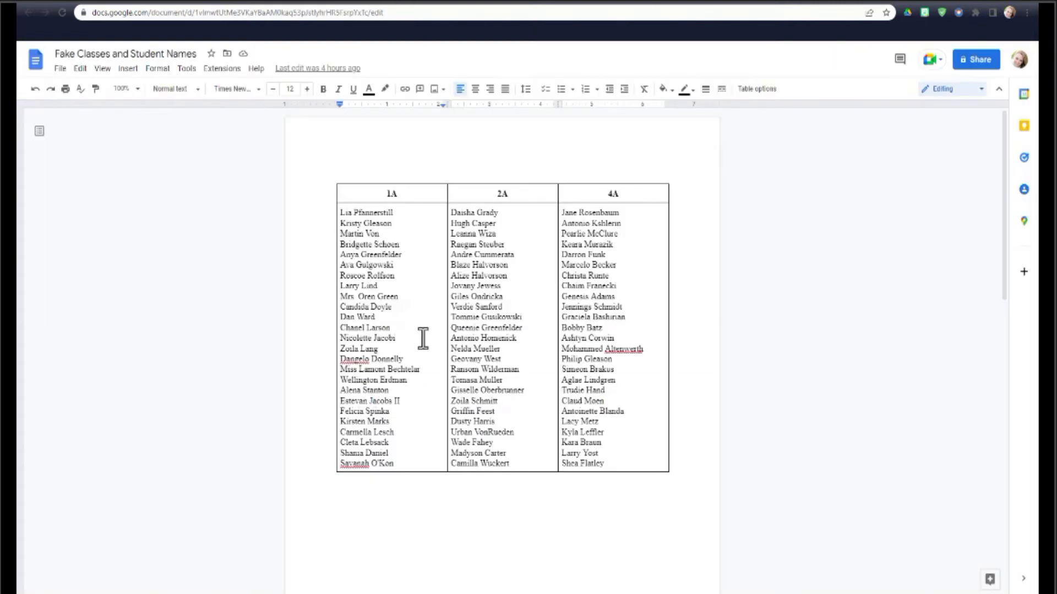
triple_click(344, 212)
drag(350, 227, 408, 453)
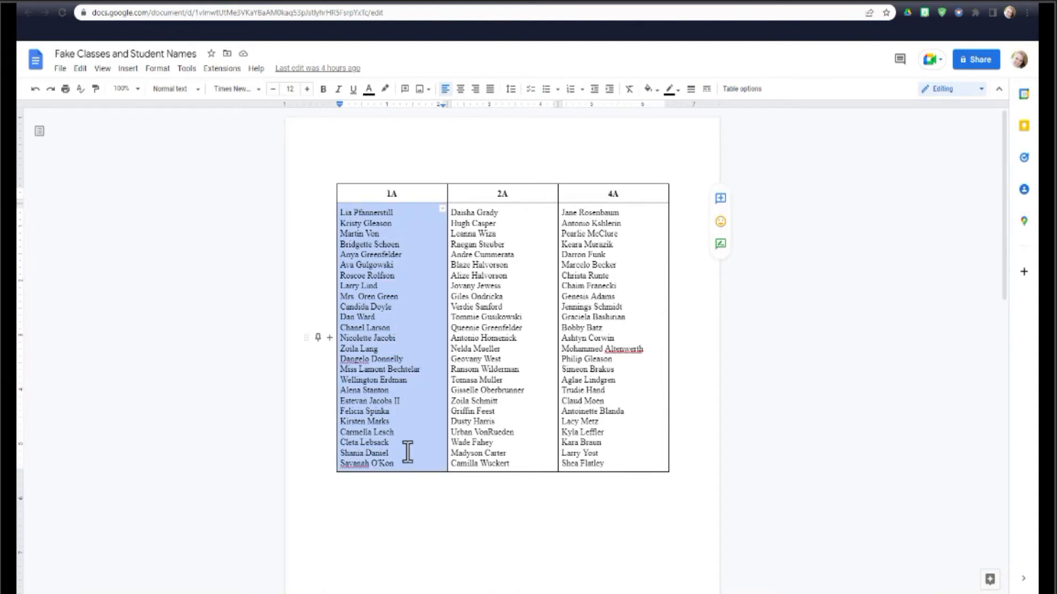
right_click(382, 333)
click(404, 226)
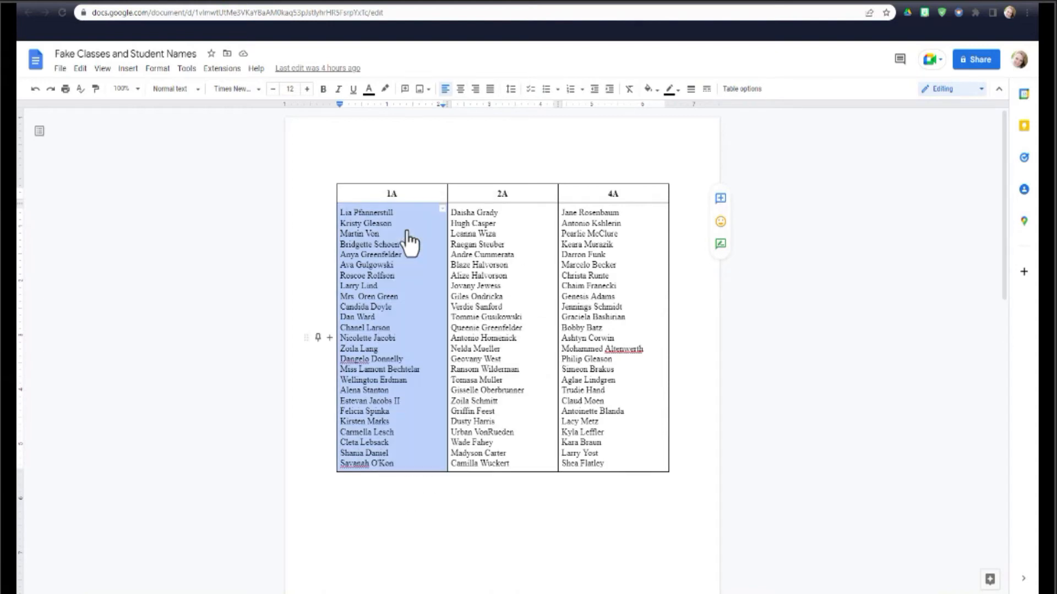
click(231, 4)
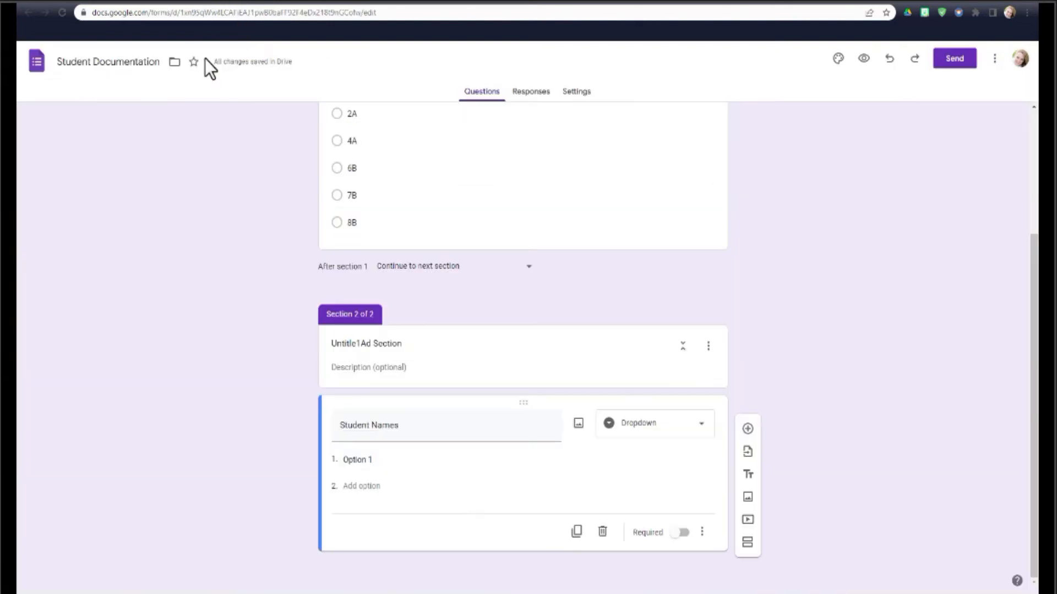
click(376, 460)
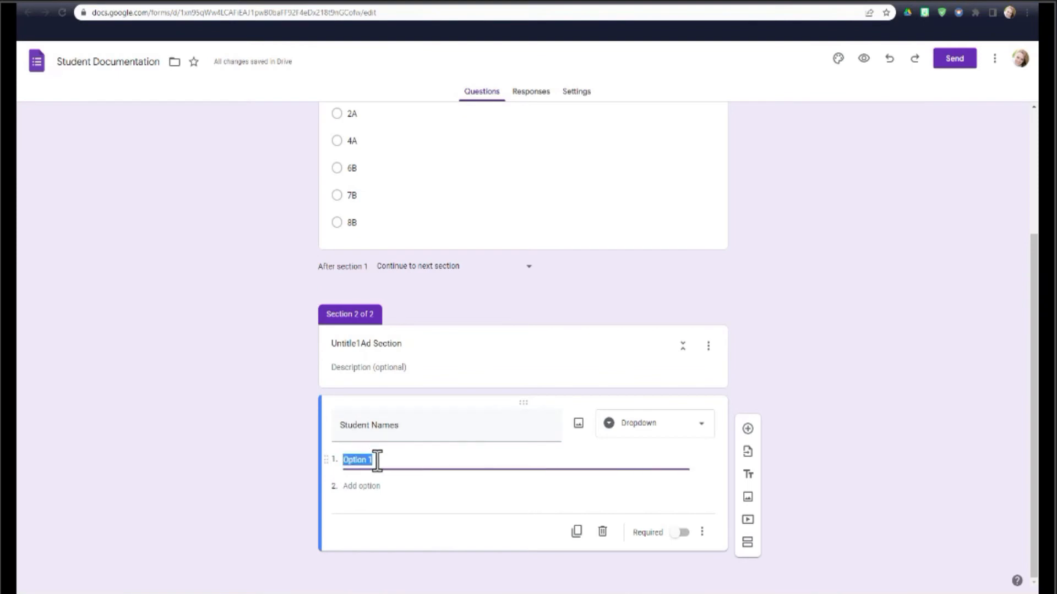
right_click(377, 460)
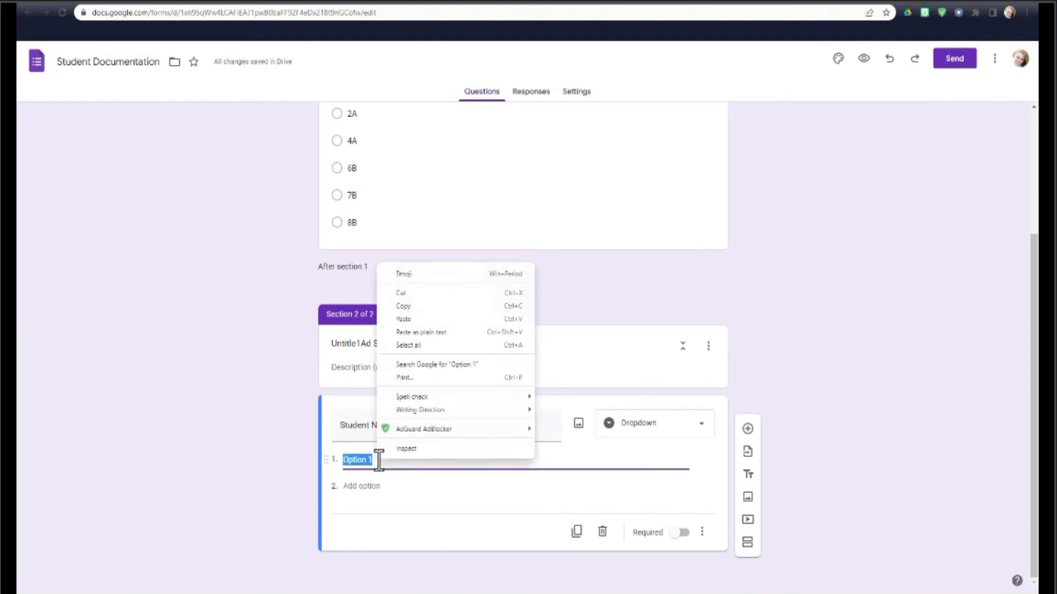
click(401, 319)
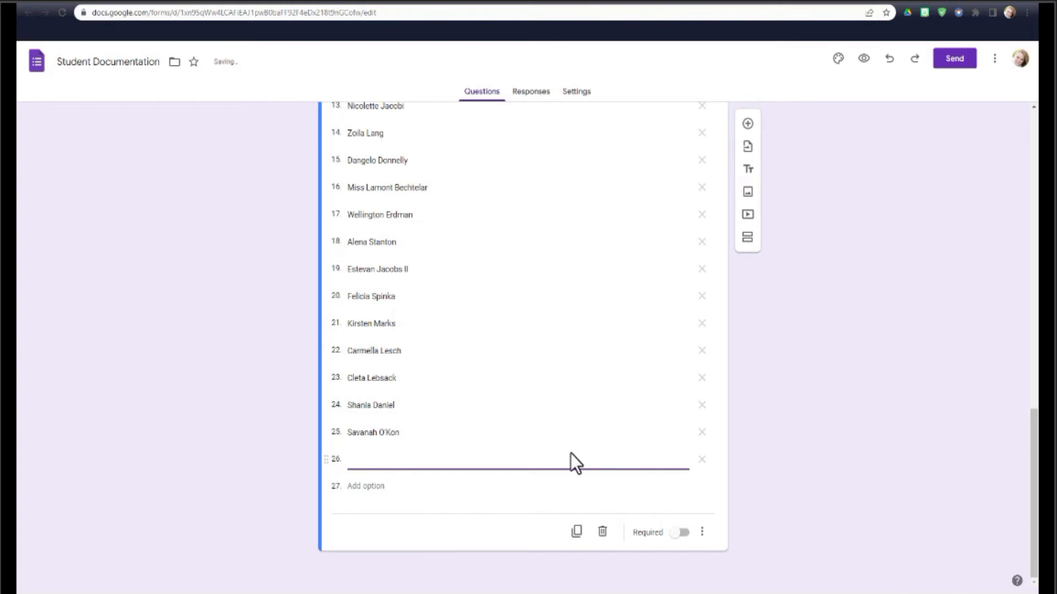
Add another section after the 1A student list and title it "2A"
scroll(524, 455, up, 3)
scroll(525, 456, up, 6)
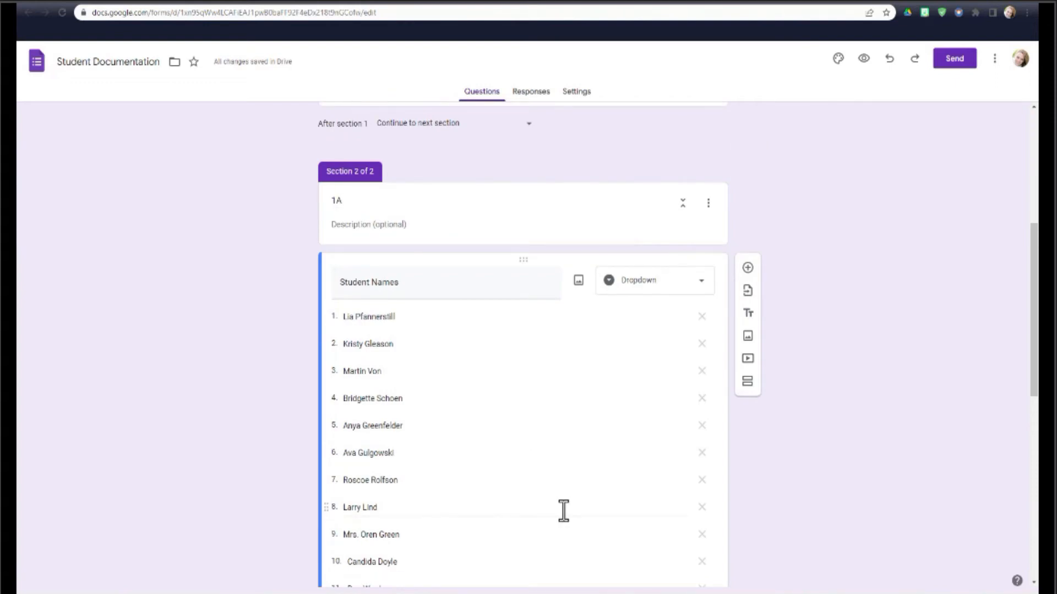
click(746, 384)
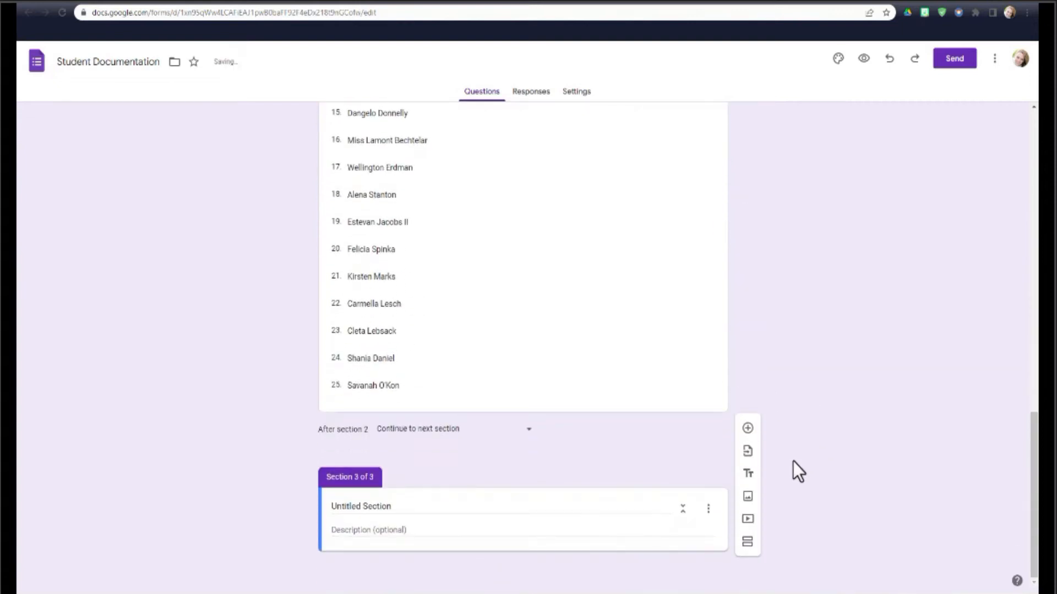
click(375, 507)
triple_click(374, 507)
text(2A)
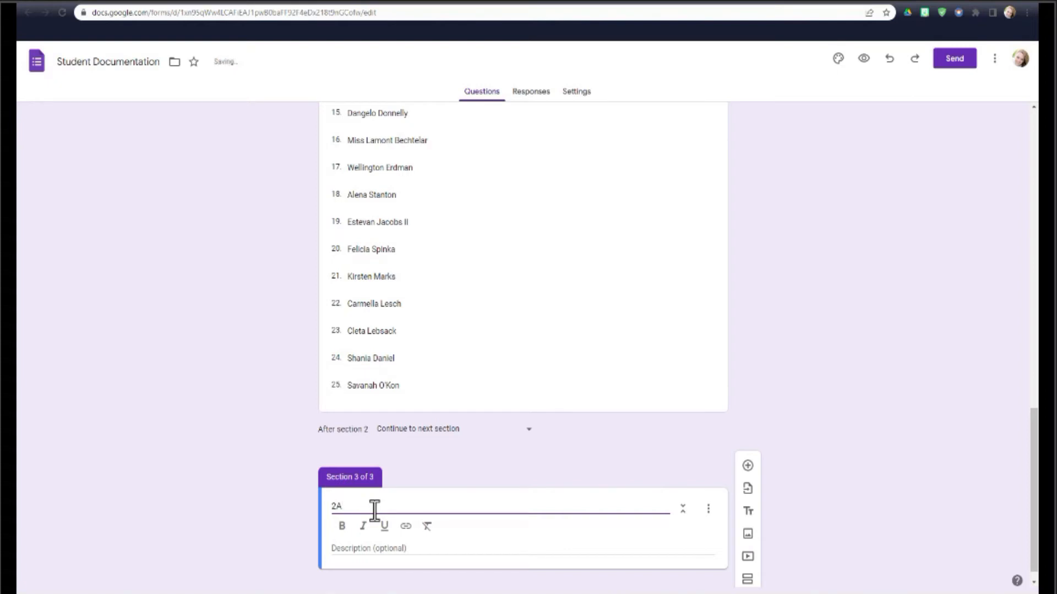
Add a question titled "Student Names" to section 2A and set its type to Dropdown
click(747, 466)
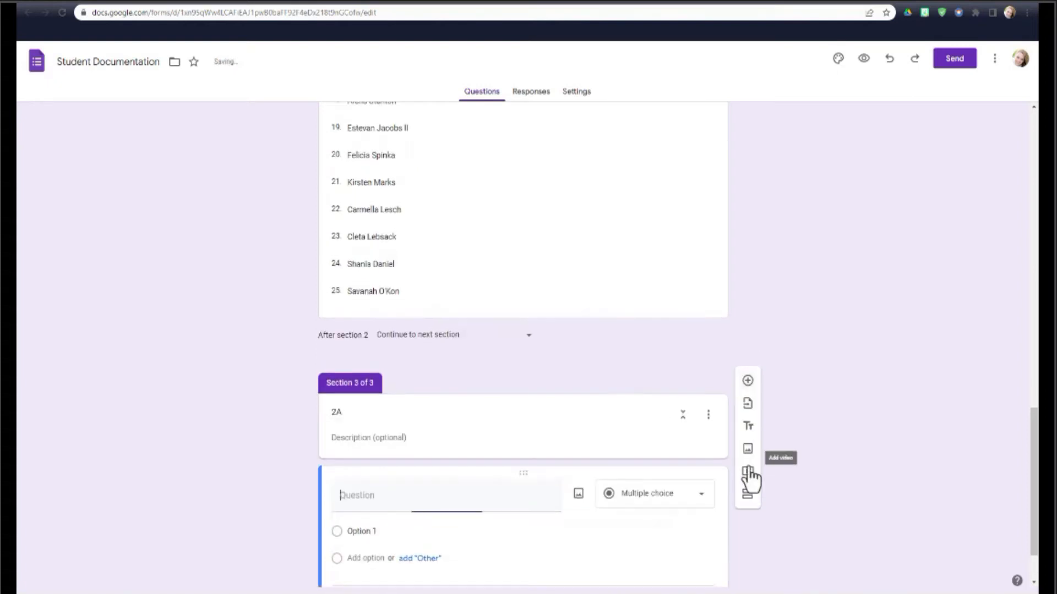
text(Student names)
key(BackSpace)
key(BackSpace)
key(BackSpace)
key(BackSpace)
key(BackSpace)
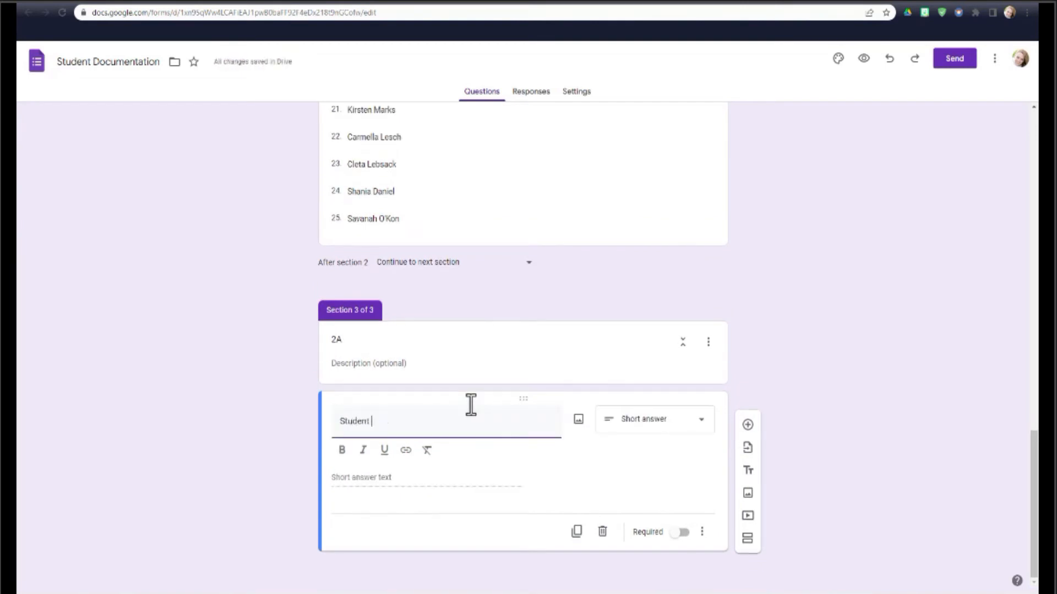
text(Names)
click(665, 421)
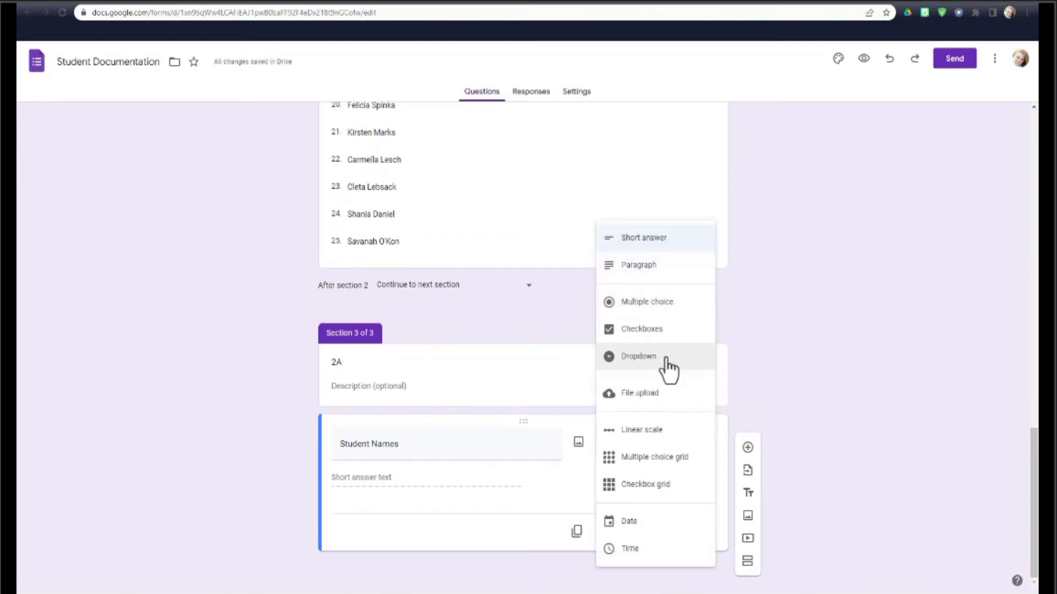
click(639, 356)
Copy the class 2A names from the Google Docs roster and paste them as section 2A's Student Names options
key(ctrl+Tab)
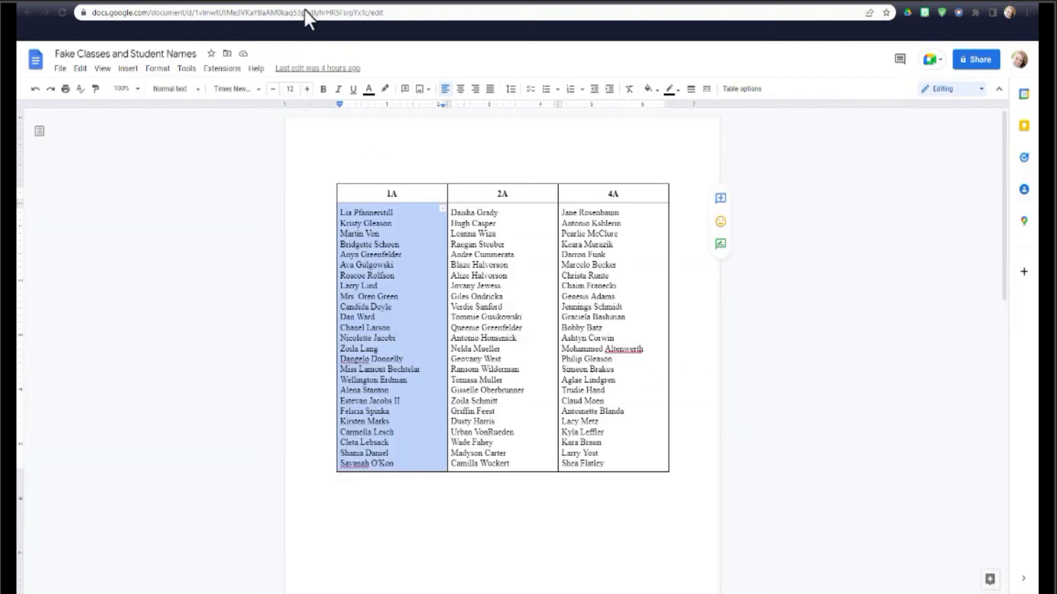
drag(450, 212, 533, 468)
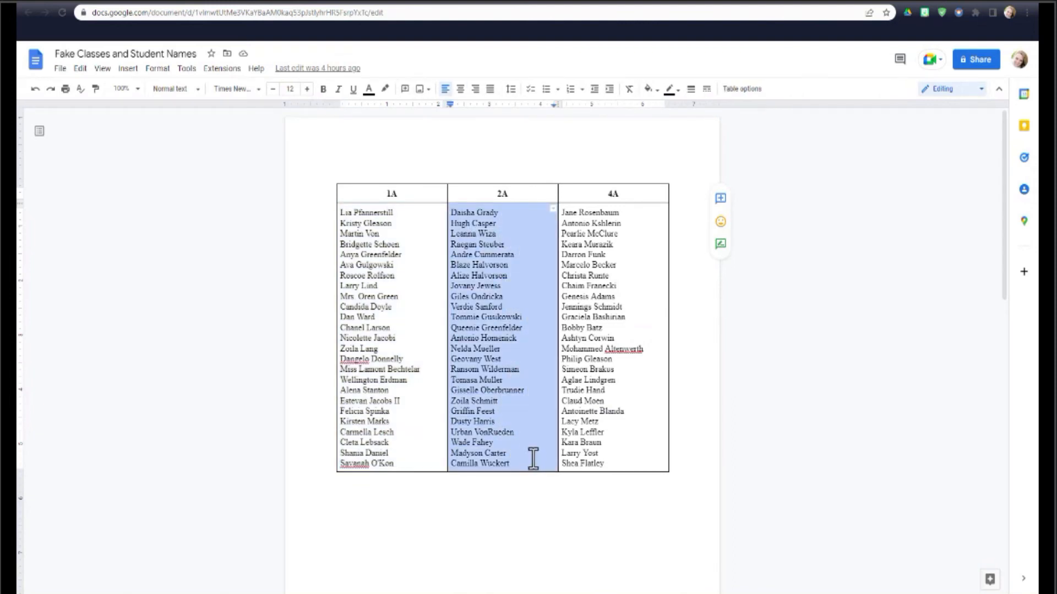
key(ctrl+Tab)
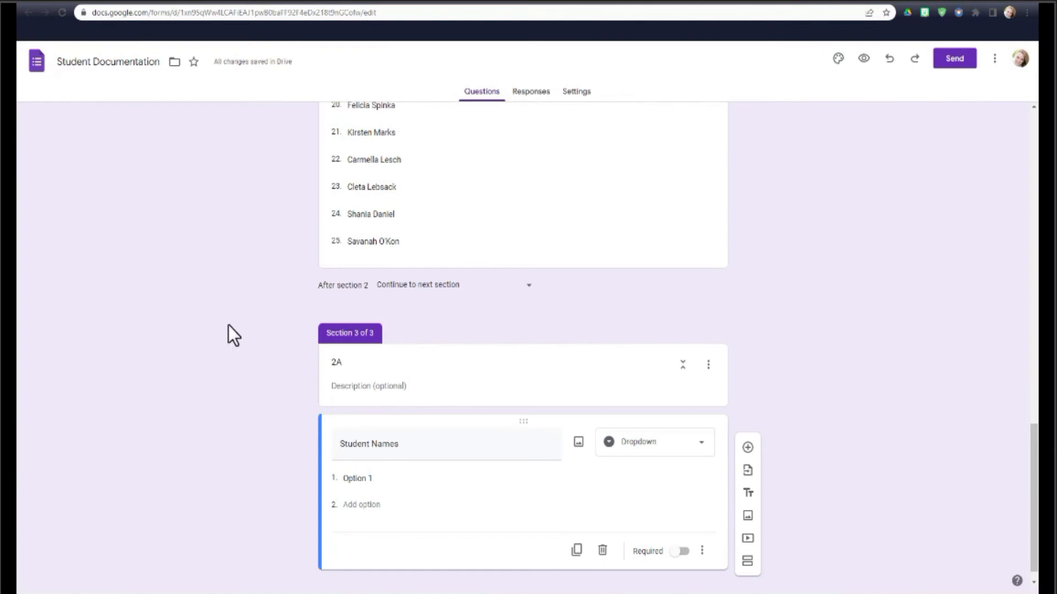
click(379, 478)
key(ctrl+v)
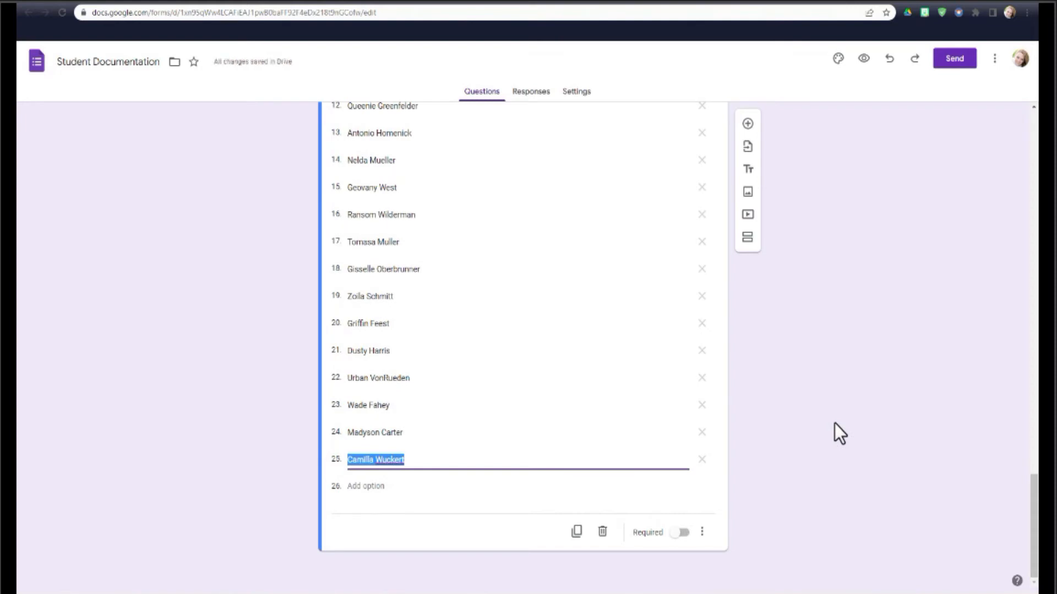
Turn on Go to section based on answer for Class Period and send options 1A through 8B to their matching sections 2 through 7
scroll(834, 424, up, 20)
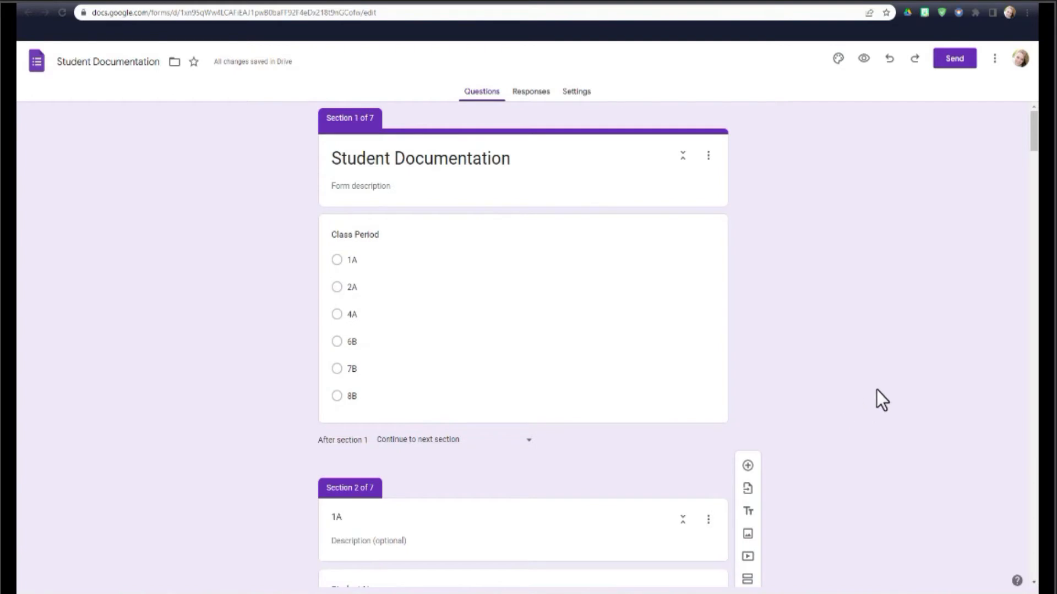
drag(1034, 140, 830, 242)
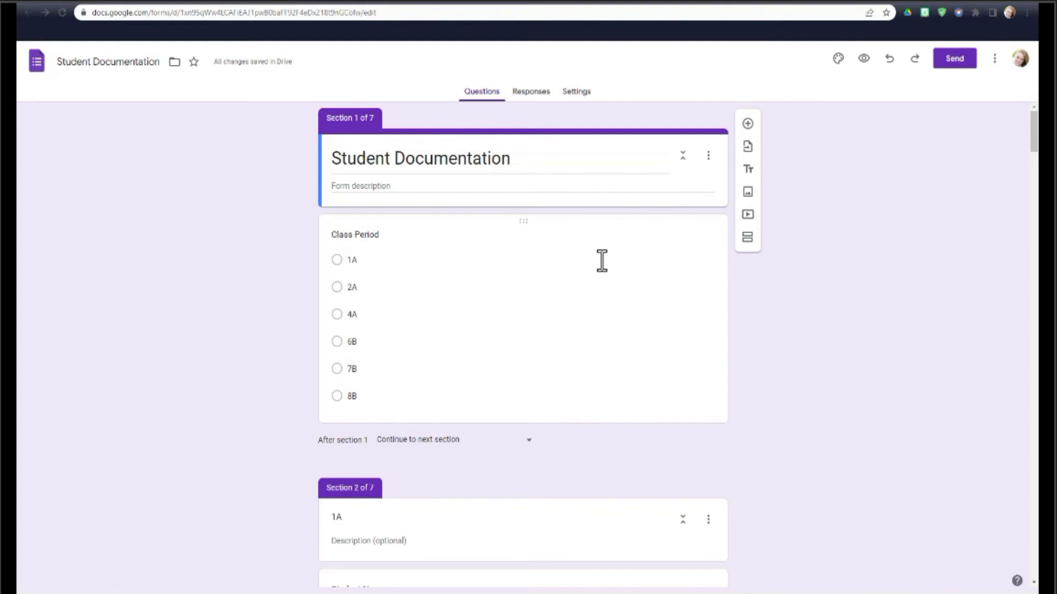
click(623, 327)
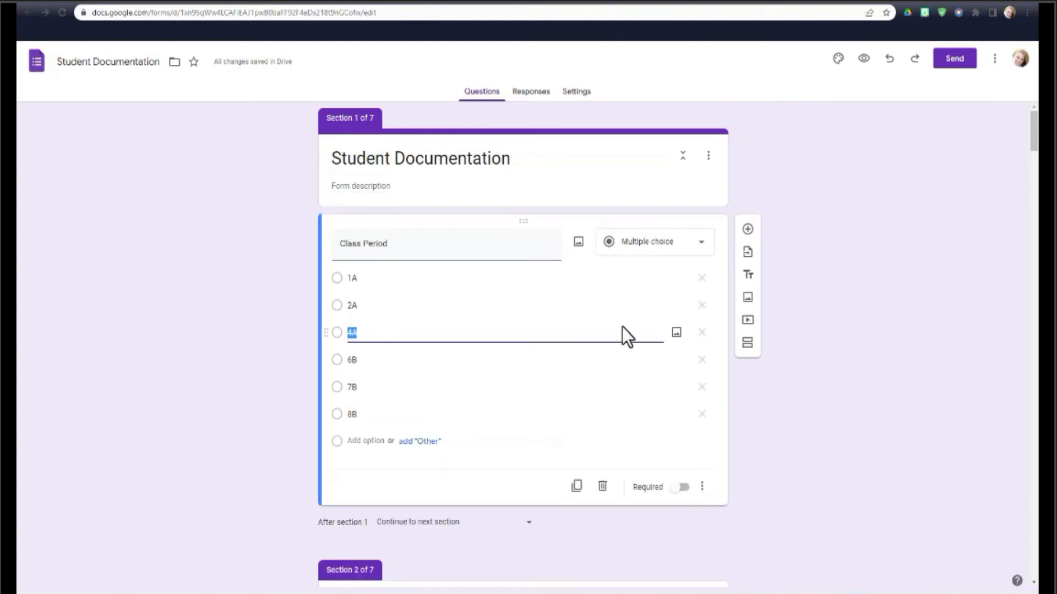
click(702, 487)
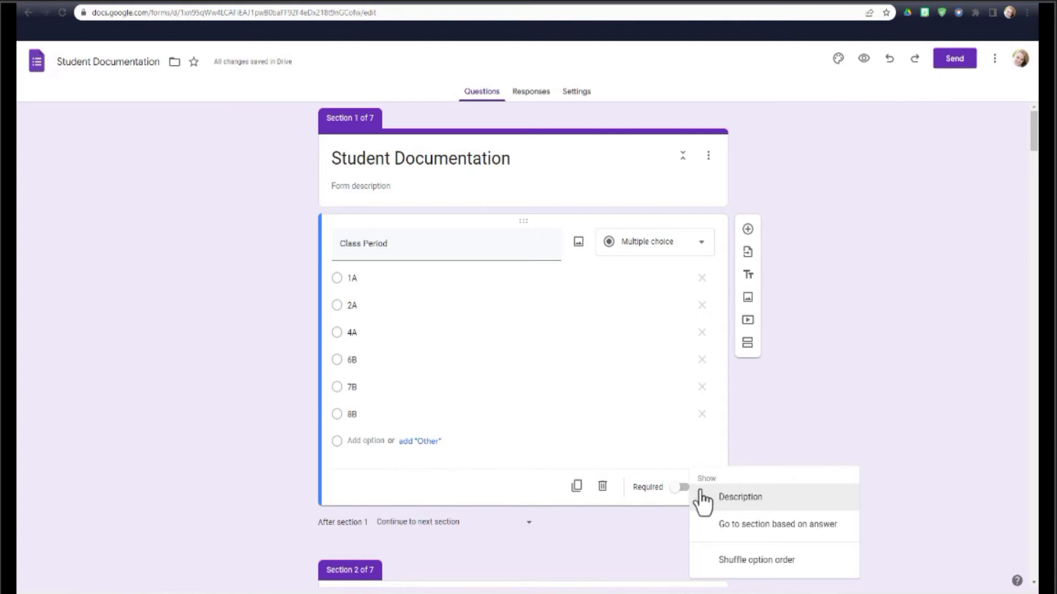
click(705, 531)
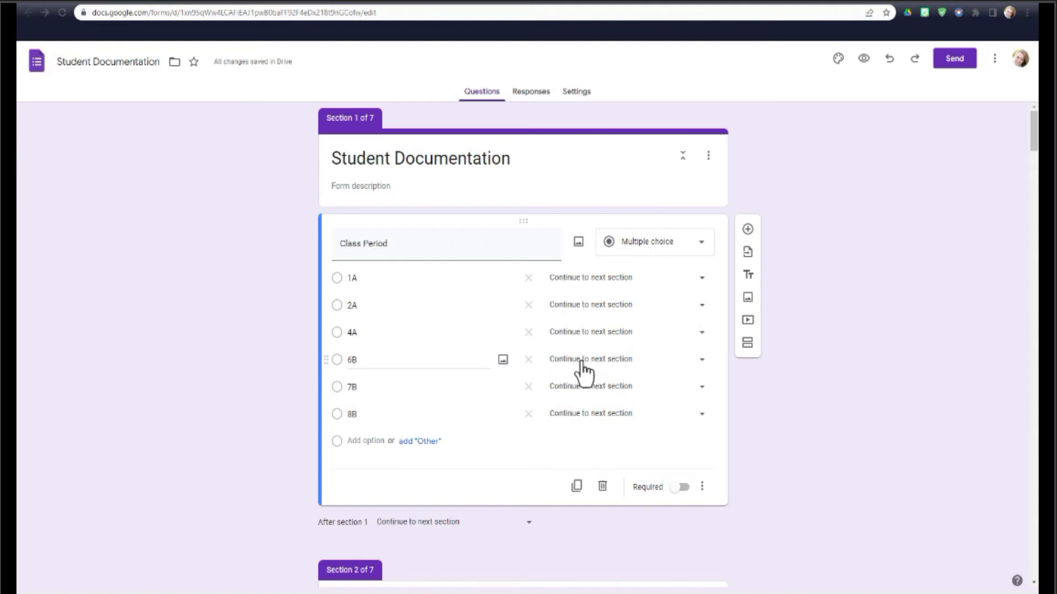
click(584, 281)
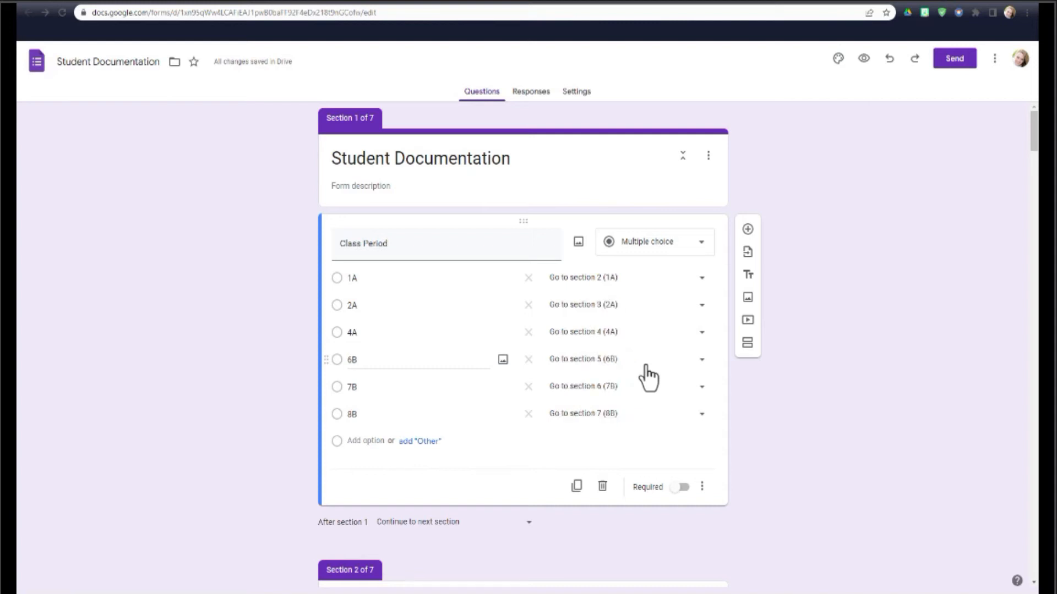
Add a new section at the end of the form, after the last class's student list
drag(1033, 146, 1014, 578)
click(627, 497)
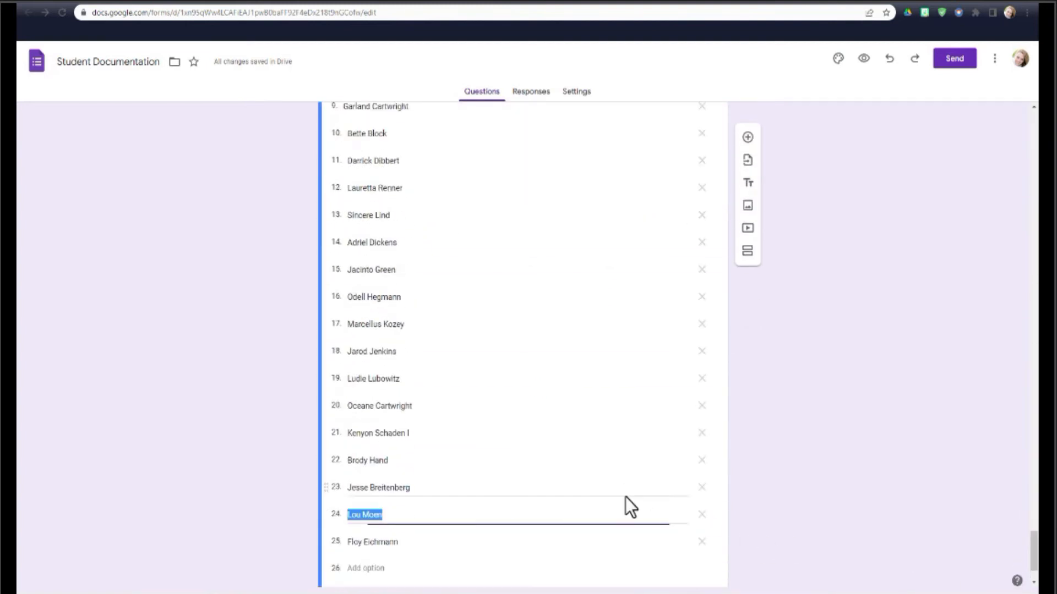
click(747, 237)
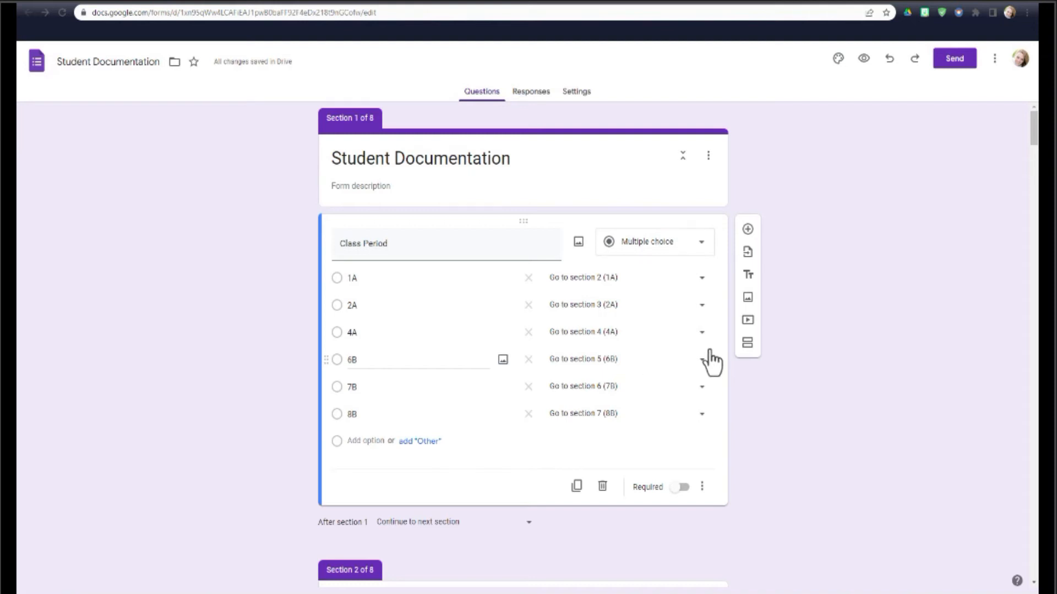
Set the form to go to section 8 (Untitled Section) after section 2, below the 1A student list
scroll(821, 338, down, 6)
scroll(820, 339, down, 11)
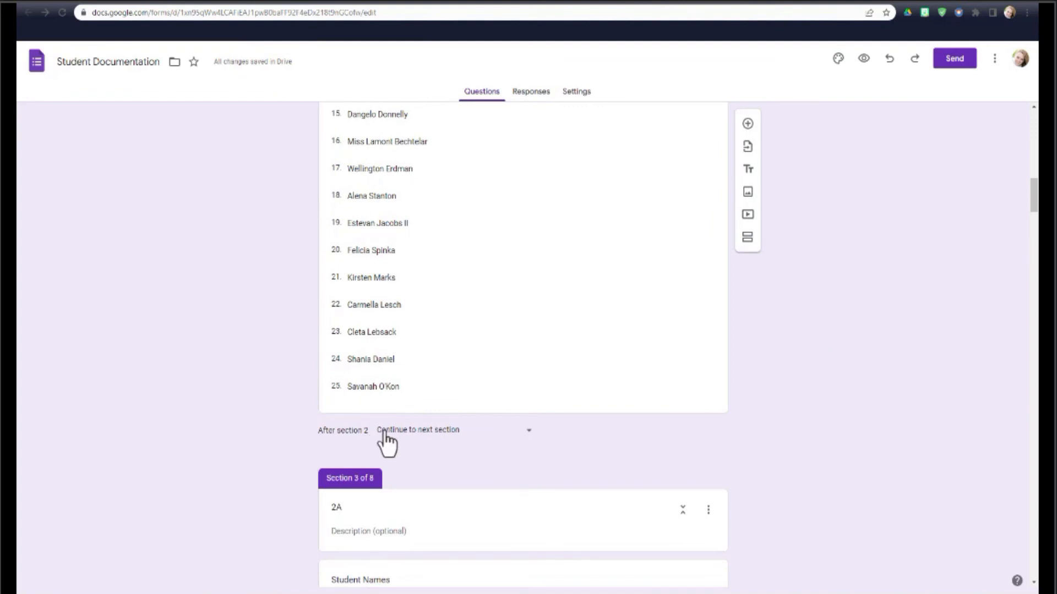
click(425, 438)
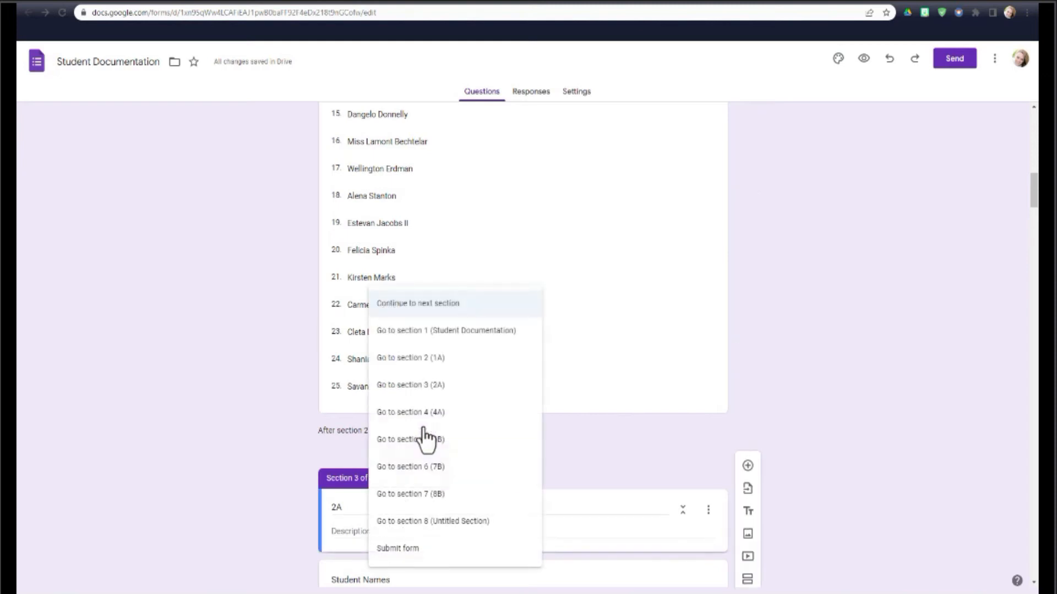
click(497, 531)
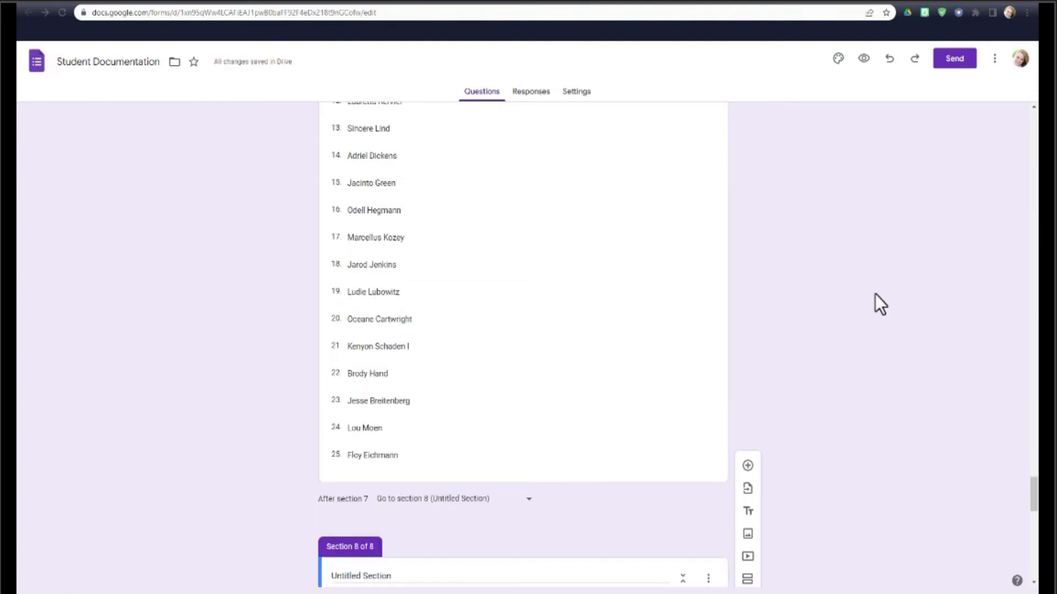
Add a question titled "Date" to section 8 and set its type to Date
scroll(787, 320, down, 2)
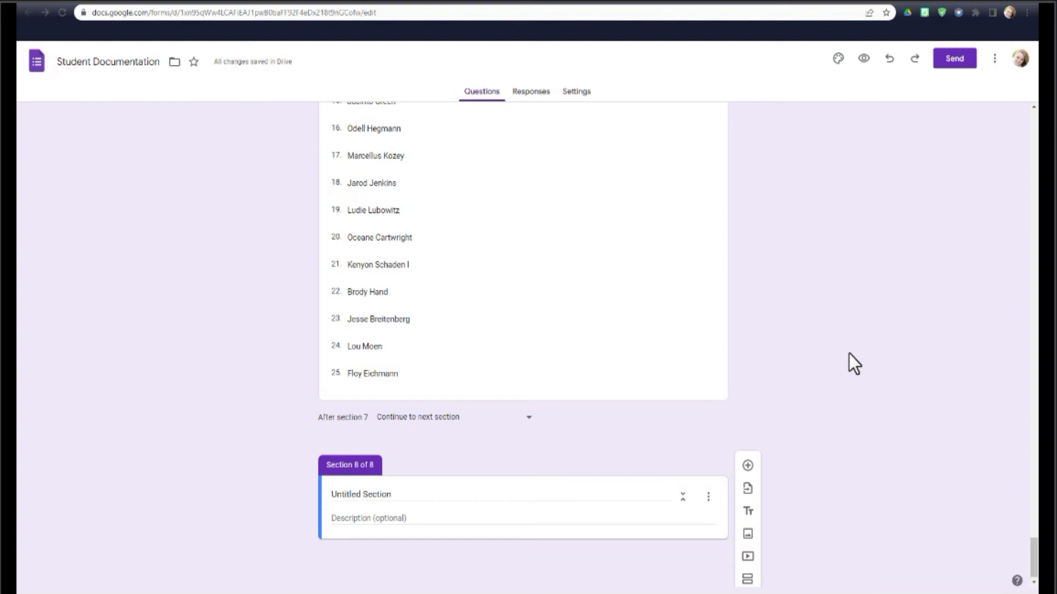
scroll(849, 353, down, 1)
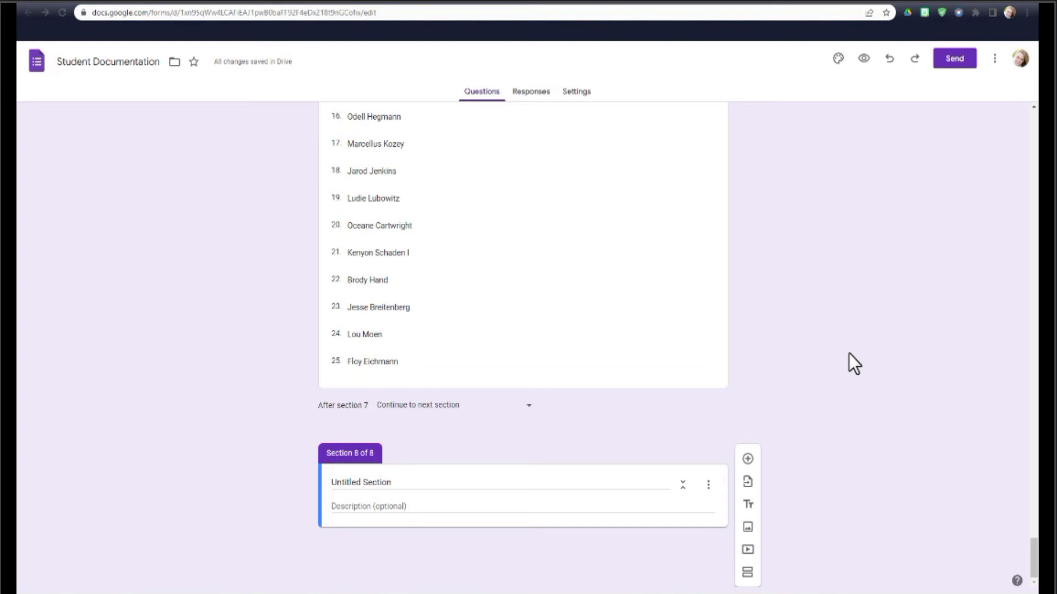
click(747, 459)
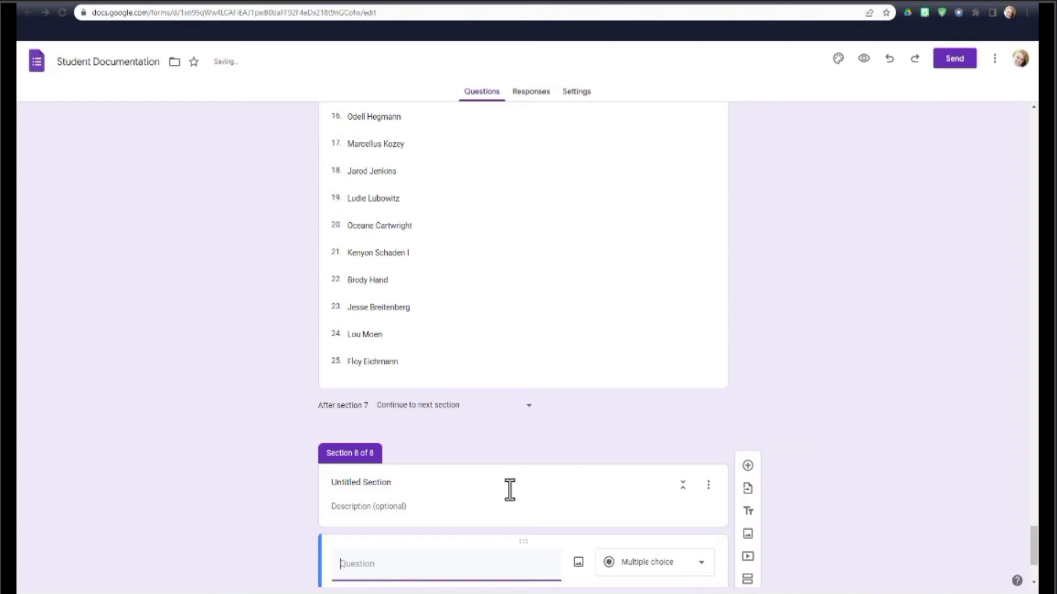
click(642, 418)
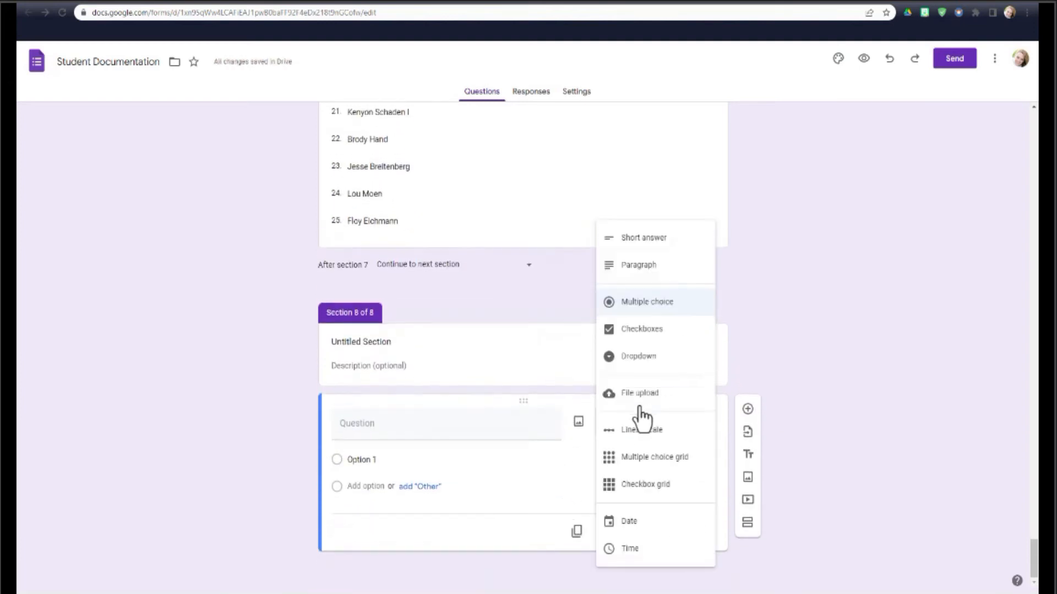
click(655, 524)
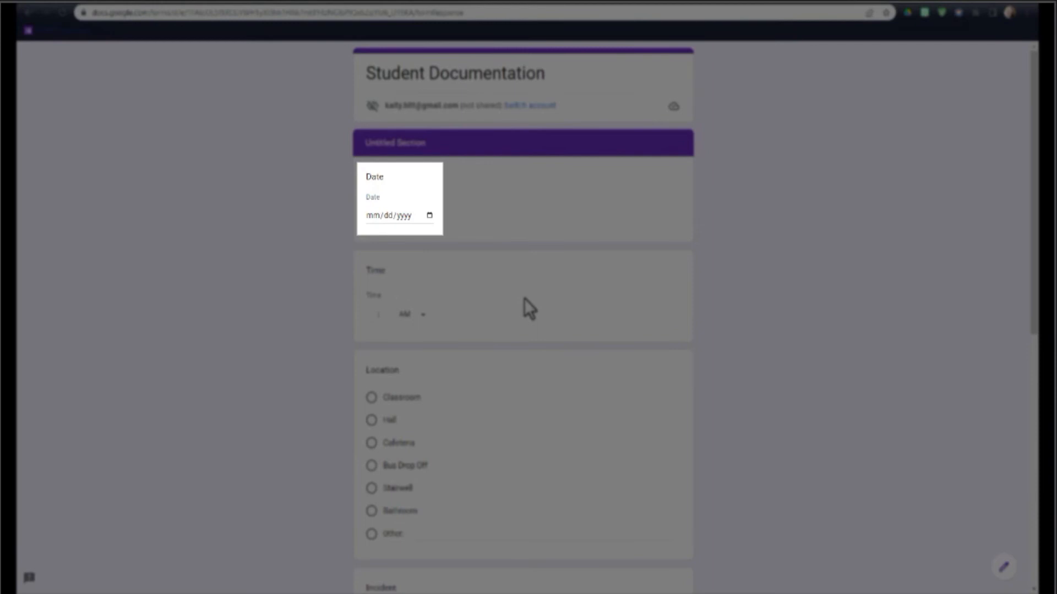
Try out the Date question in the live form by choosing September 13, 2022 from the calendar
click(392, 216)
click(430, 216)
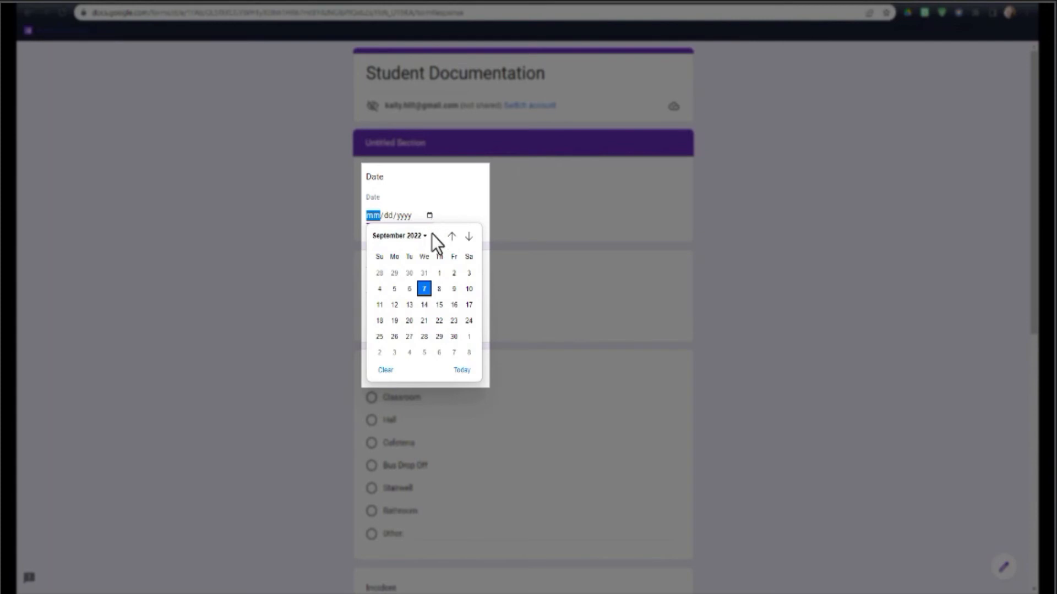
click(408, 304)
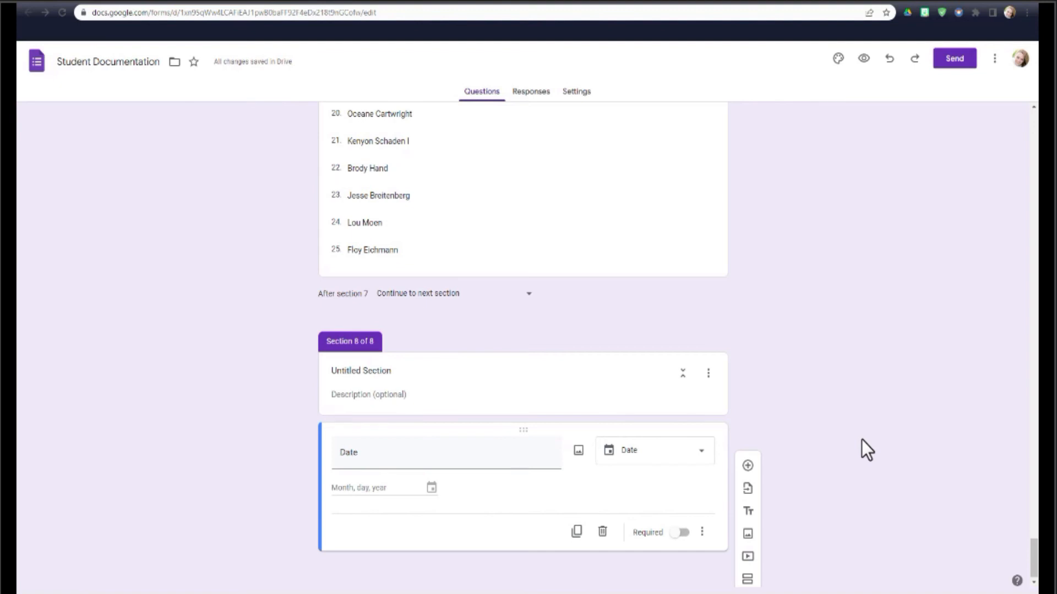
Add a question titled "Time" below Date in section 8 and set its type to Time
click(748, 473)
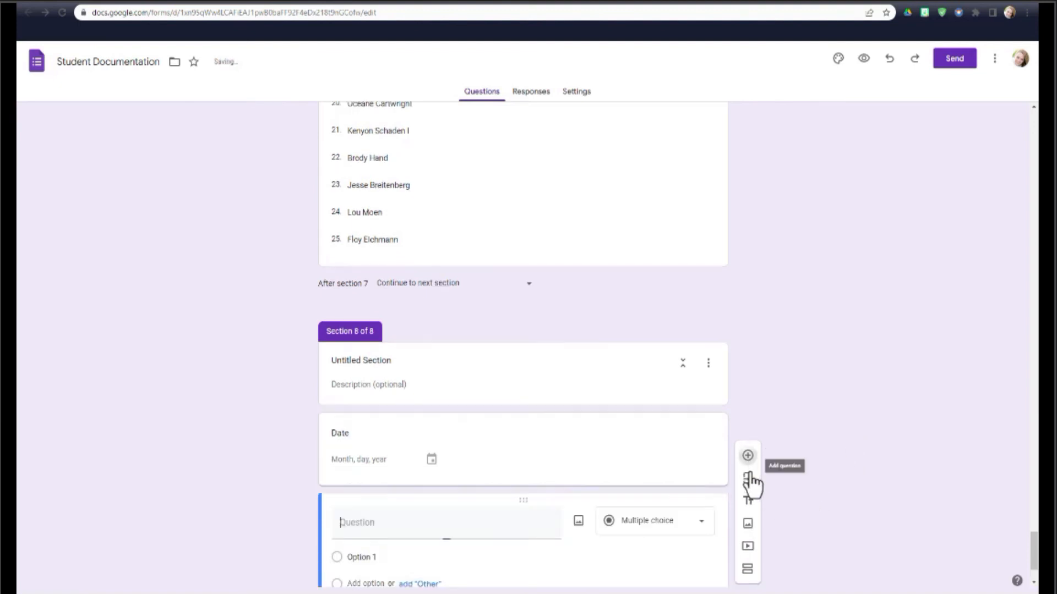
click(625, 531)
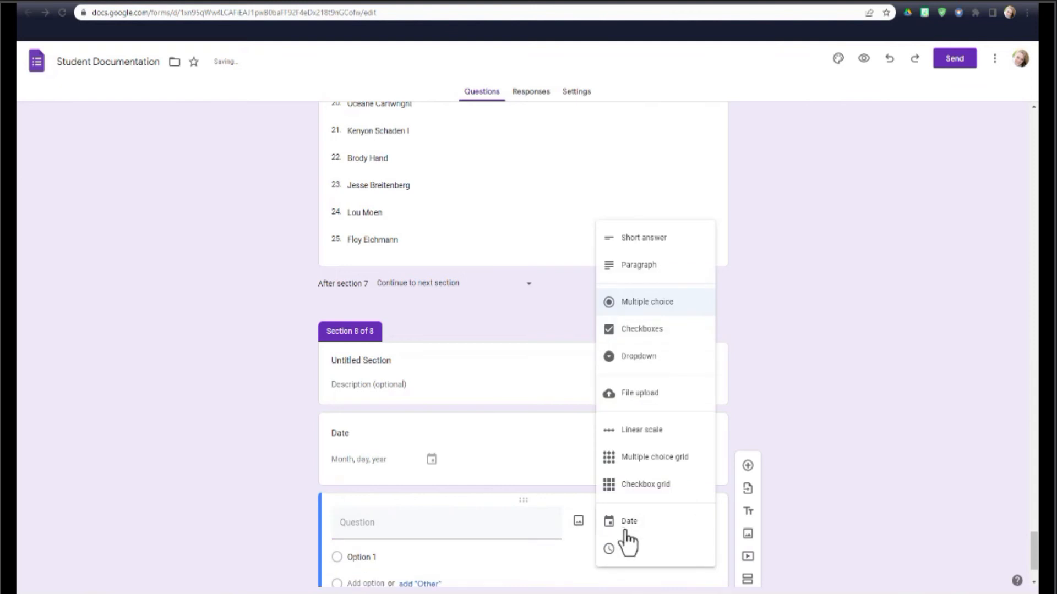
click(627, 549)
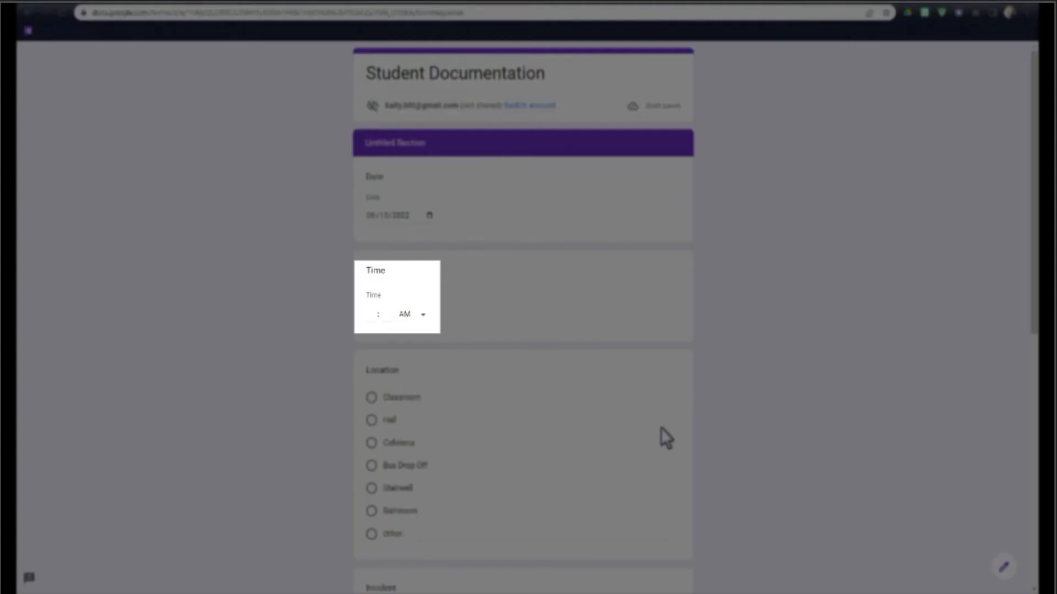
Try out the Time question in the live form by entering 12:30 and opening the AM/PM choice
click(371, 321)
text(12)
click(390, 315)
text(30)
click(414, 317)
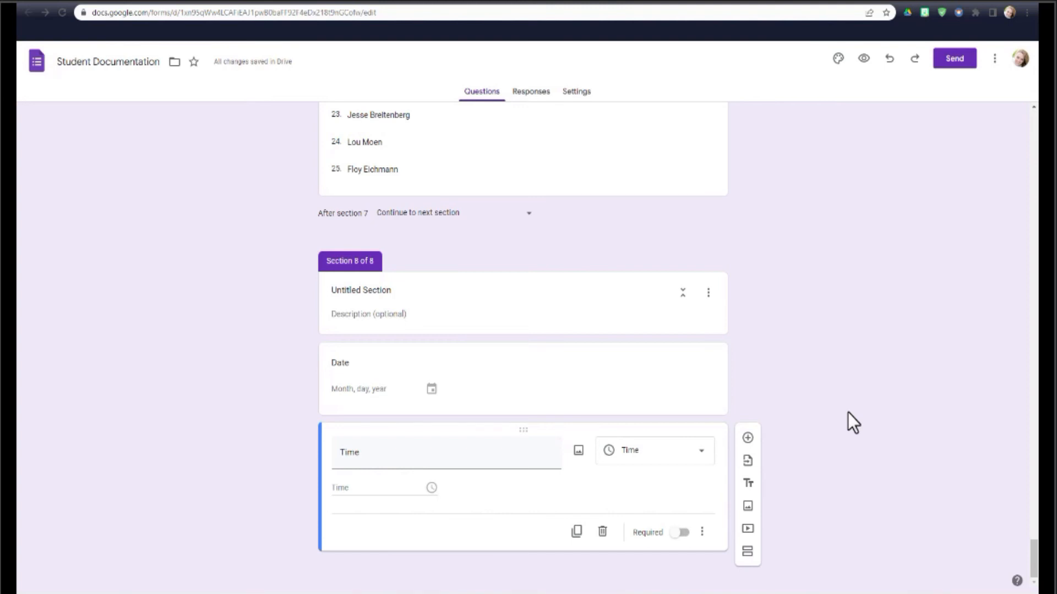
Add a question titled "Location" below Time and set its type to Multiple choice
click(748, 439)
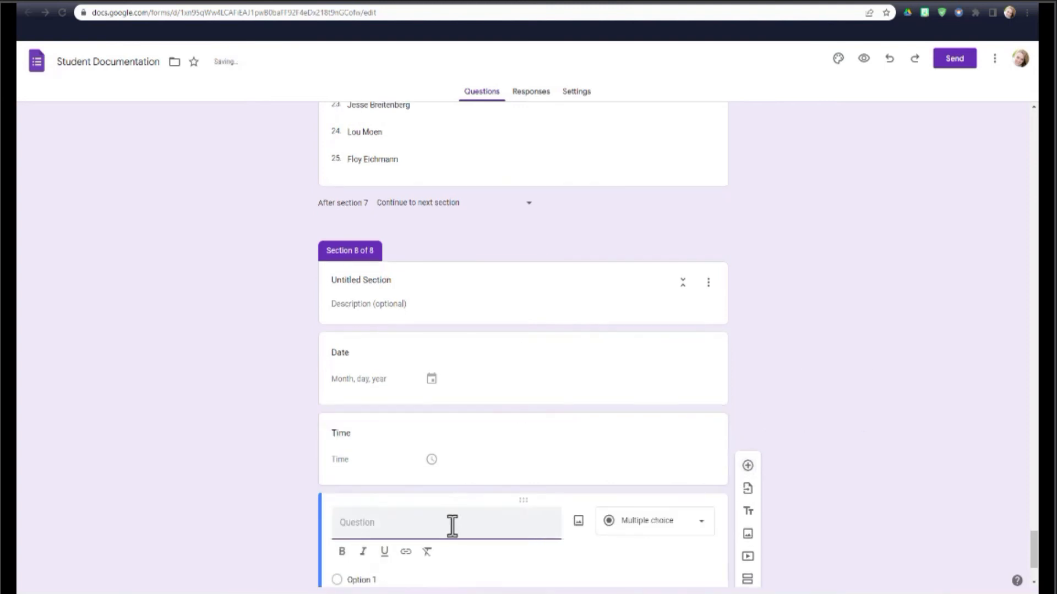
text(Location)
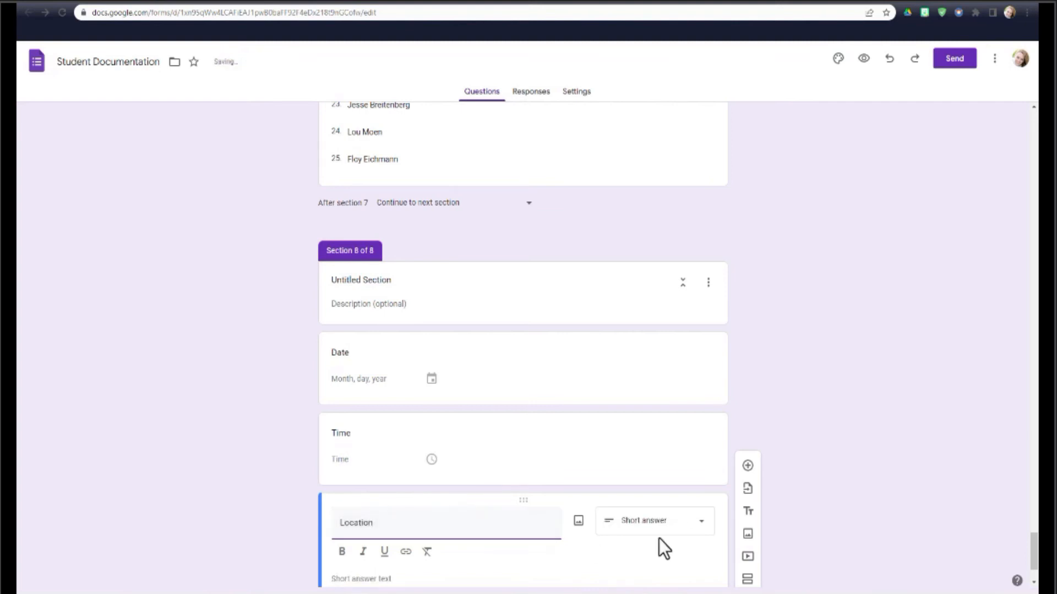
scroll(691, 526, down, 2)
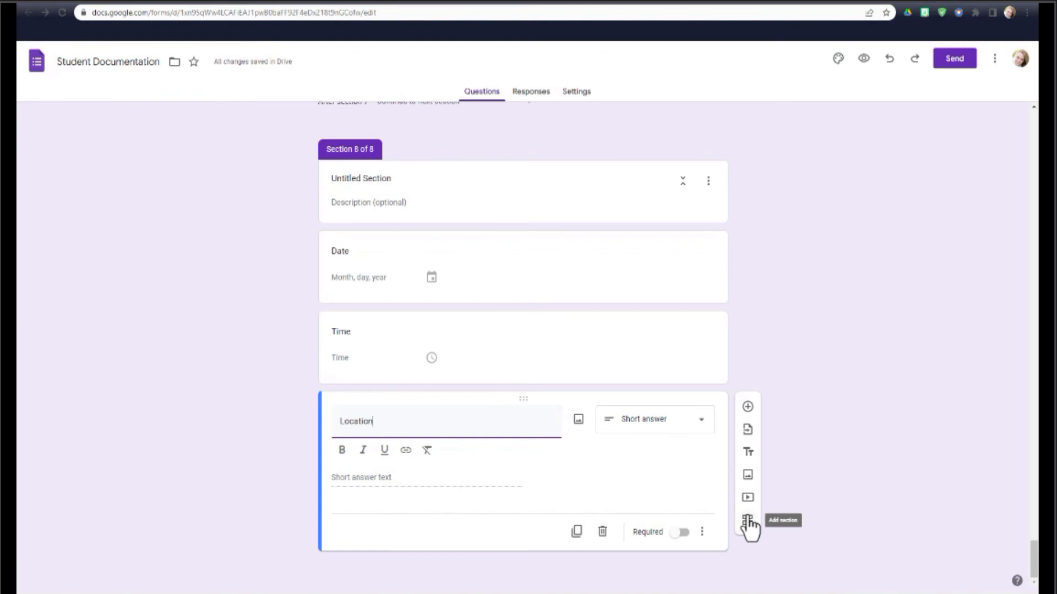
click(621, 443)
click(644, 480)
Give the Location question the options Classroom, Hall, Cafeteria, Bus Drop Off, Stairwell, Bathroom and Other
click(414, 482)
text(Classroom)
key(Return)
text(Hall)
key(Return)
text(Cafeteria)
key(Return)
text(Bus Drop Off)
key(Return)
text(Stairwell)
key(Return)
text(Bathroom)
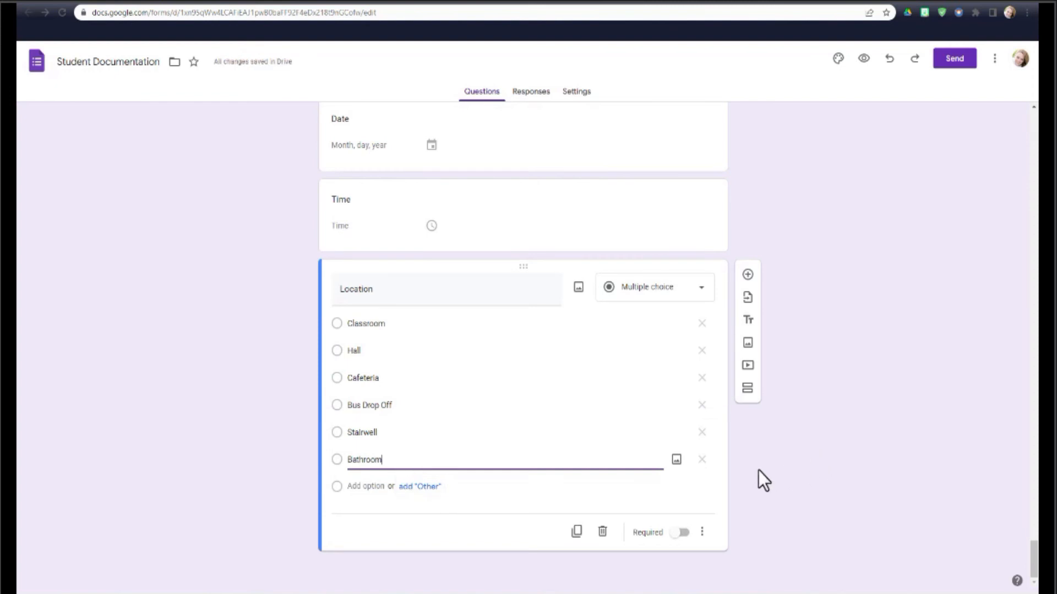
click(415, 488)
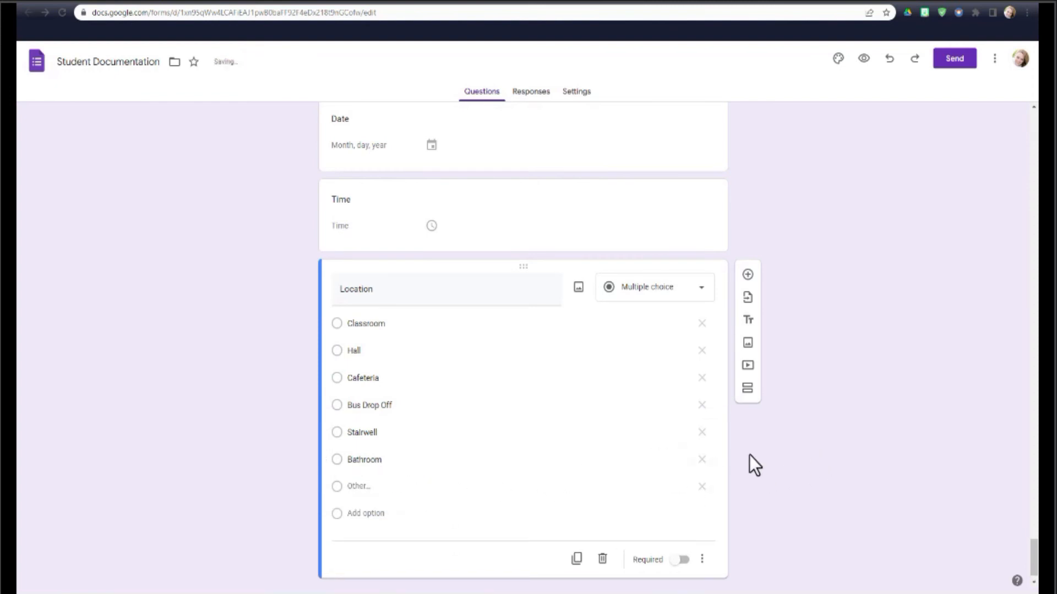
Add a multiple choice question titled "Incident" below Location
scroll(813, 471, down, 1)
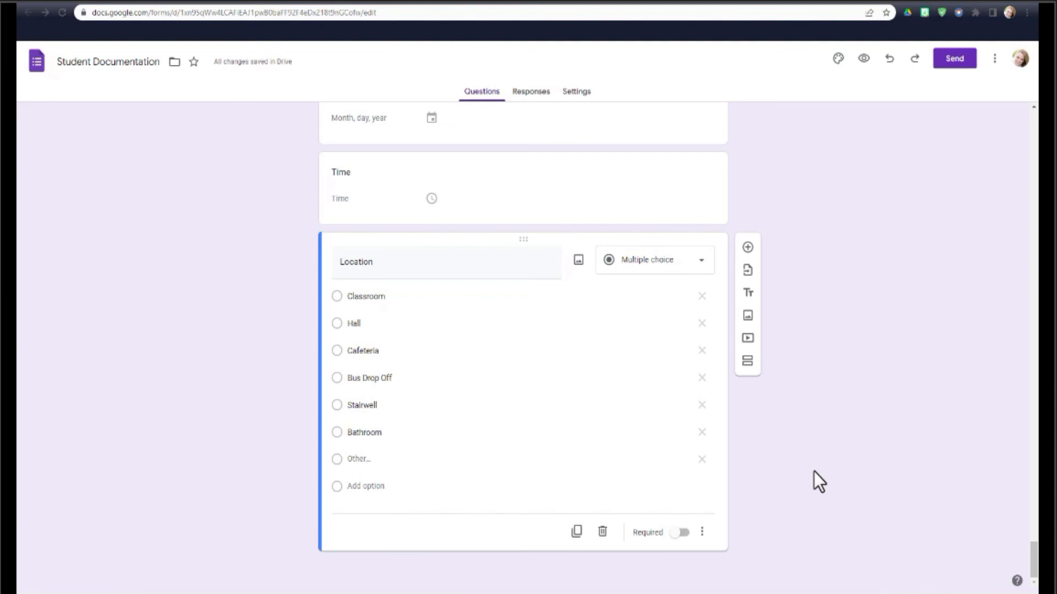
click(750, 249)
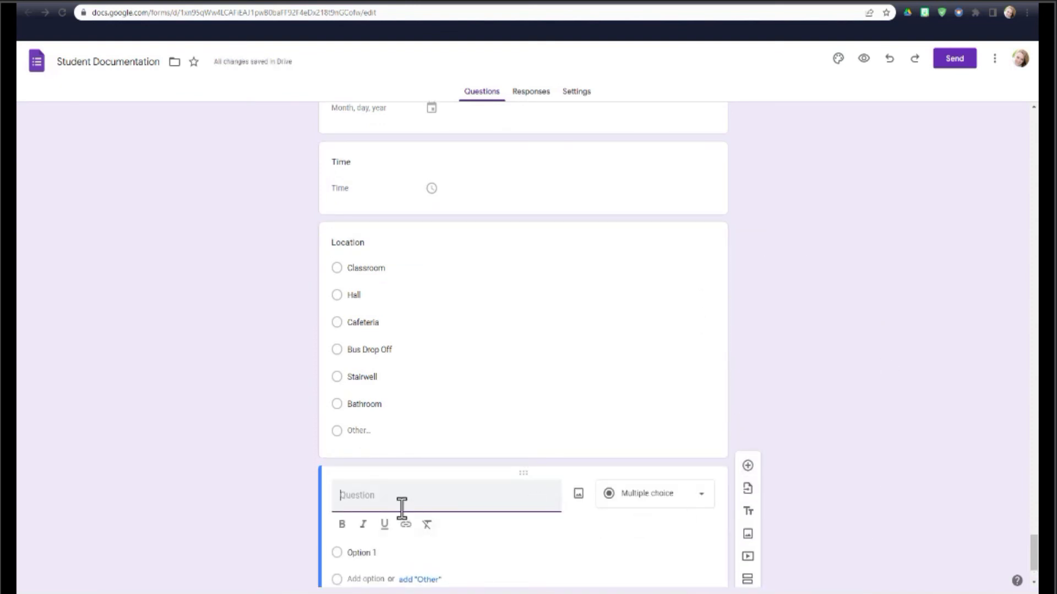
text(Incident)
scroll(253, 478, down, 1)
Give the Incident question the options Fighting, Skipping, Left class without permission, not following class rules and Other
click(356, 460)
text(Fighting)
key(Return)
text(Skipping)
key(Return)
text(Left class without permi)
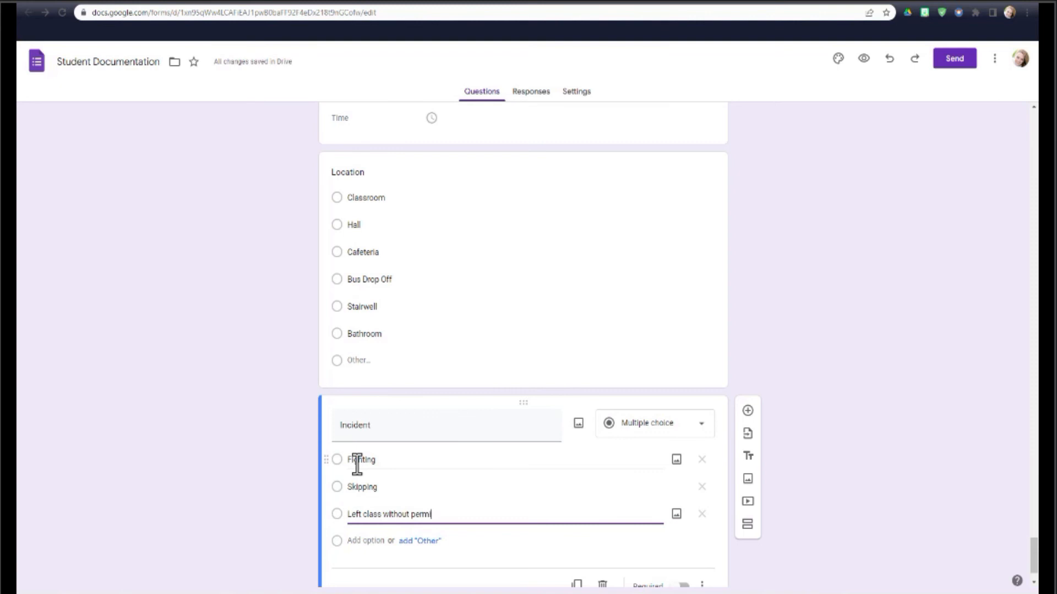
text(ssion)
key(Return)
text(not following class rules)
click(289, 446)
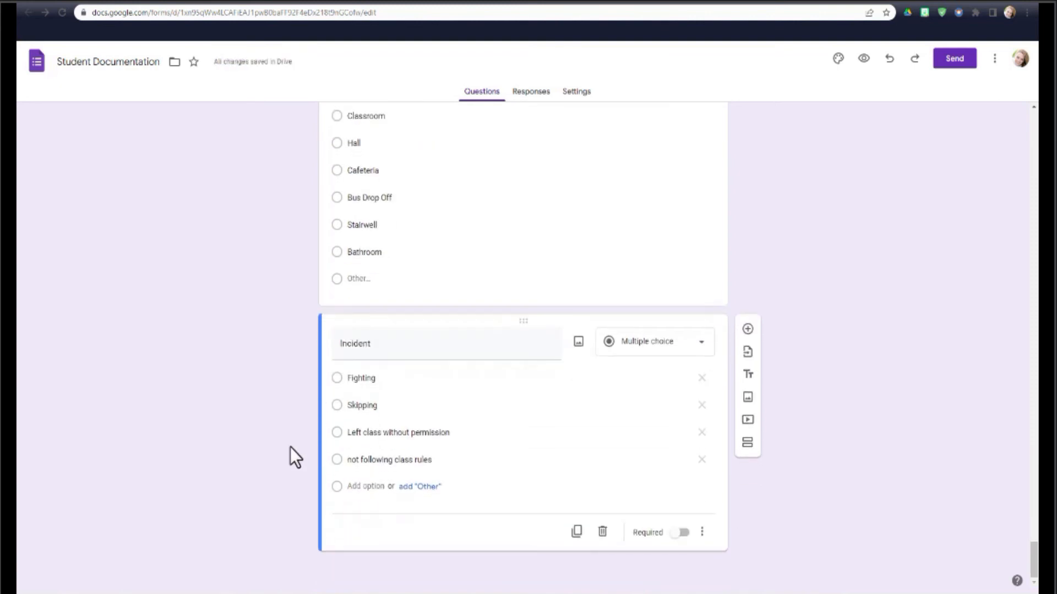
click(407, 488)
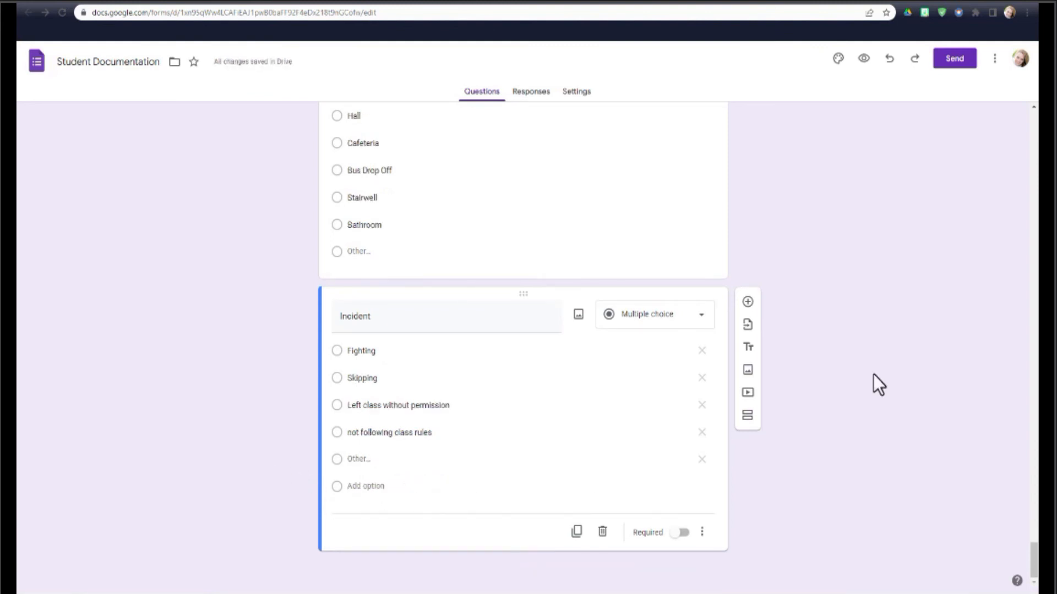
Add a question titled "Incident Details" below Incident and set its type to Paragraph
click(750, 304)
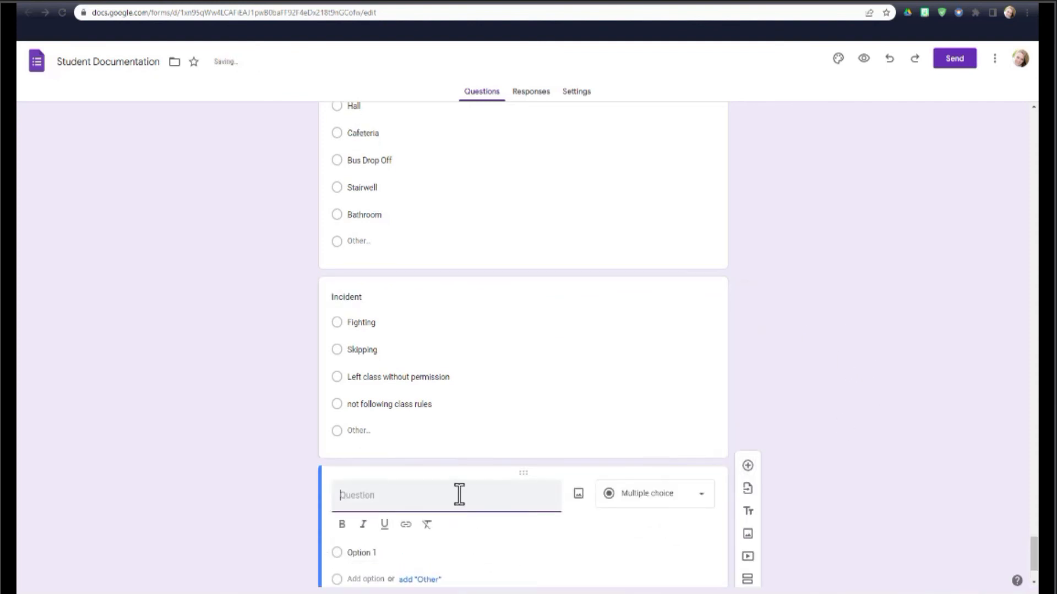
text(Incident Details)
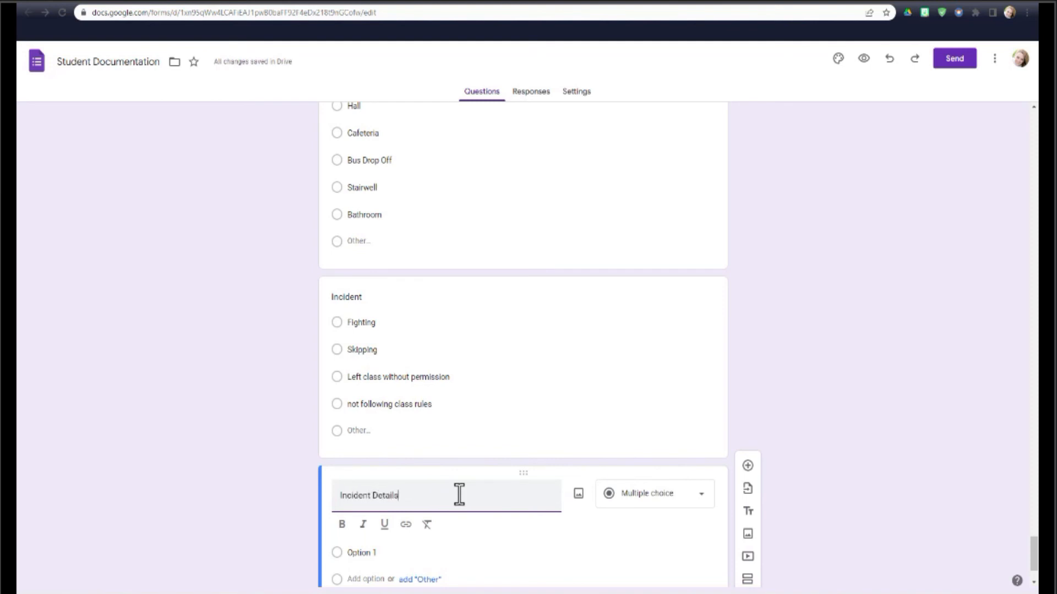
click(648, 498)
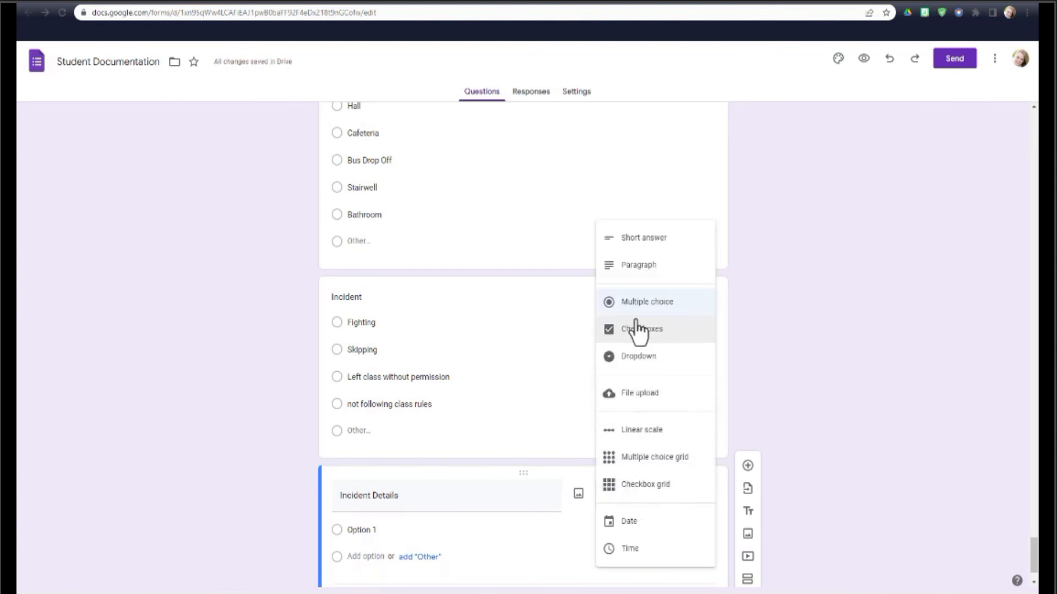
click(644, 267)
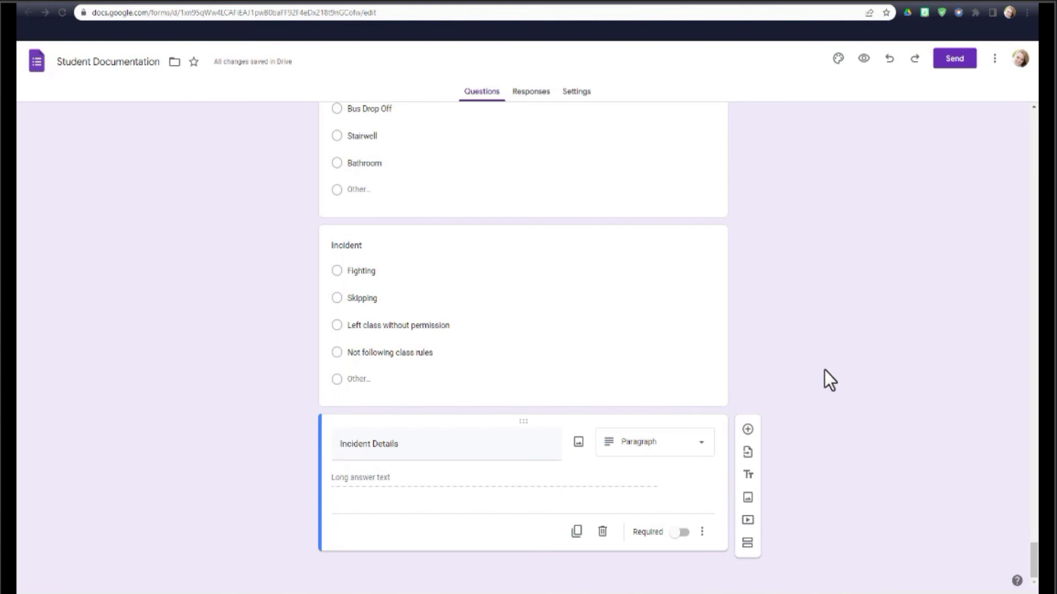
Add a question titled "Actions" below Incident Details and set its type to Checkboxes
click(747, 429)
text(Actions)
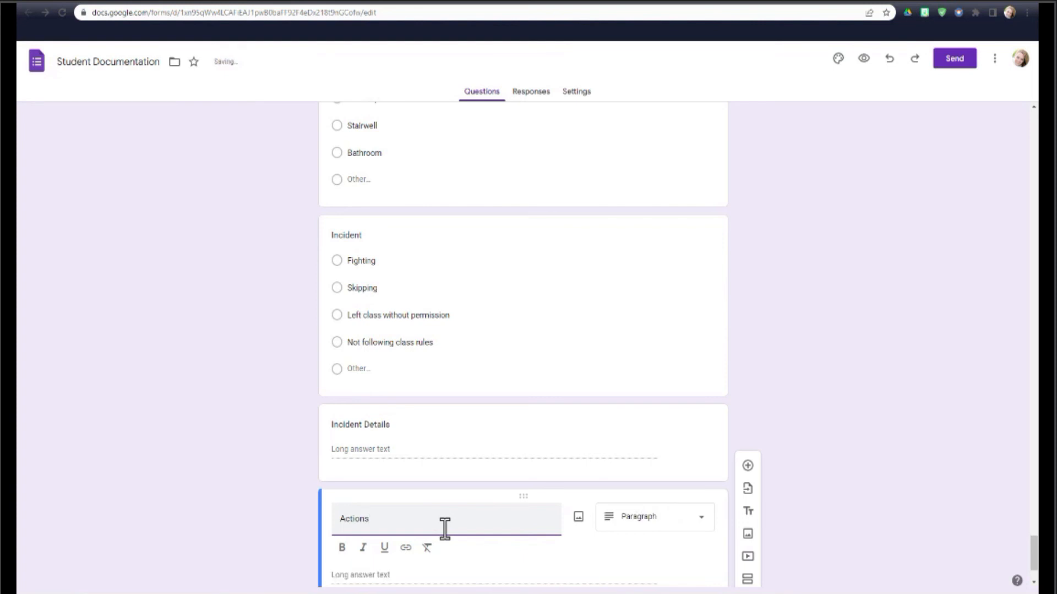
scroll(790, 410, down, 2)
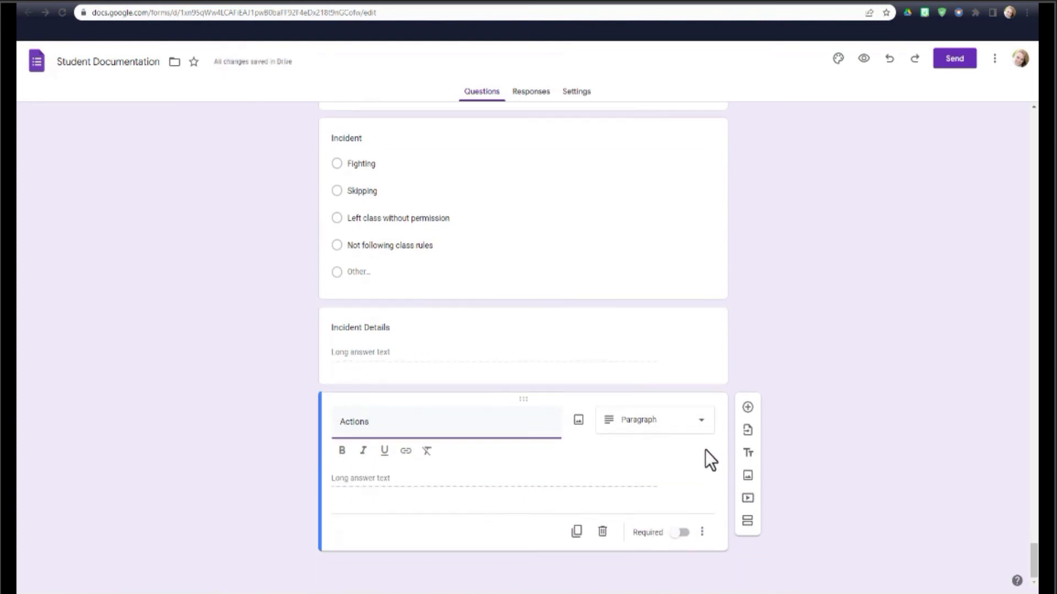
click(681, 436)
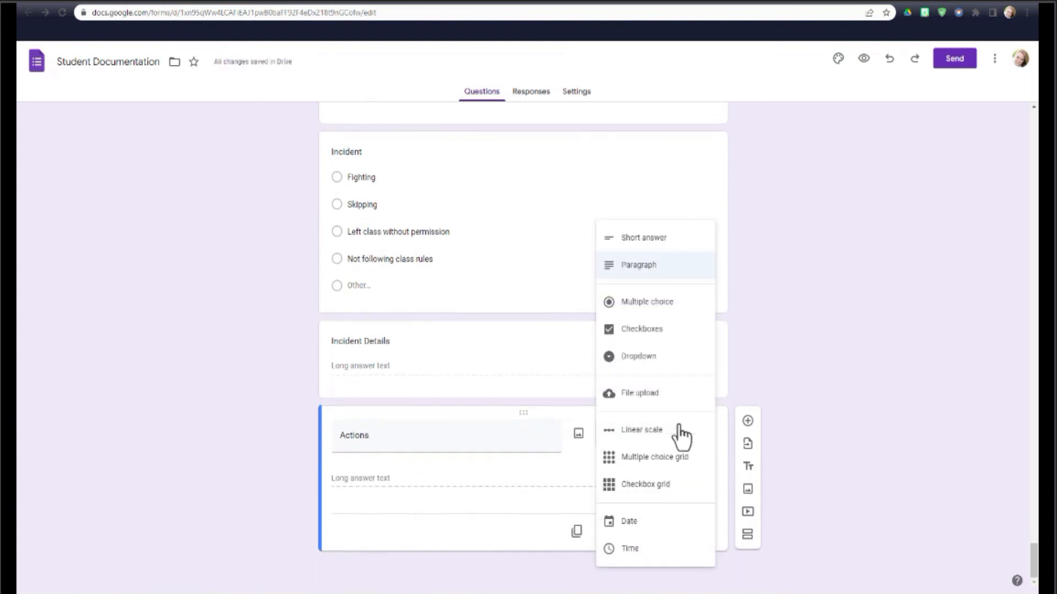
click(672, 337)
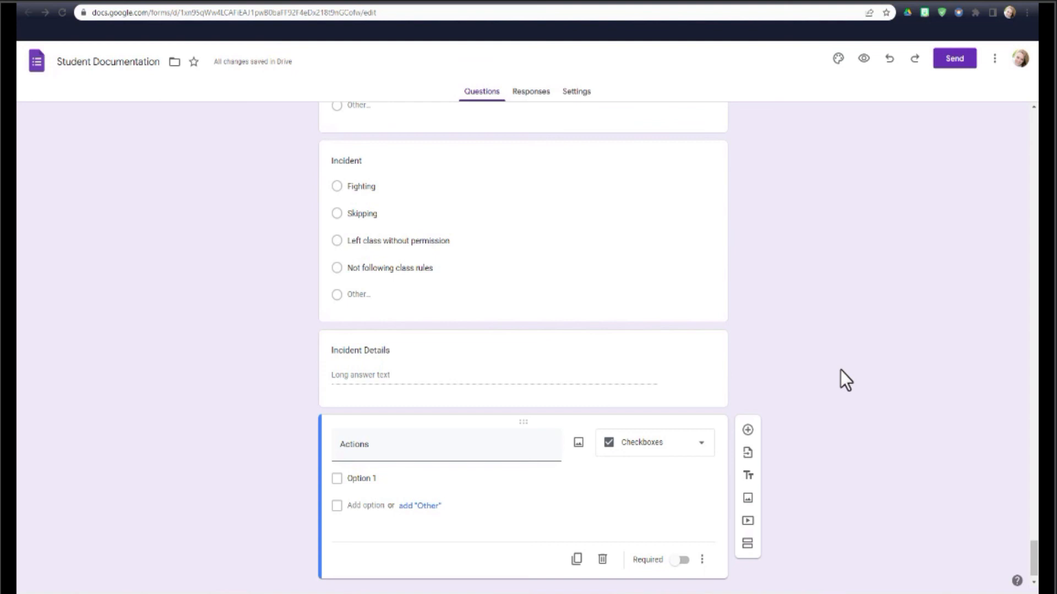
Give the Actions question the options Called Guardians, Write up to Office, Detention and Private 1:1 Conversation
scroll(840, 380, down, 1)
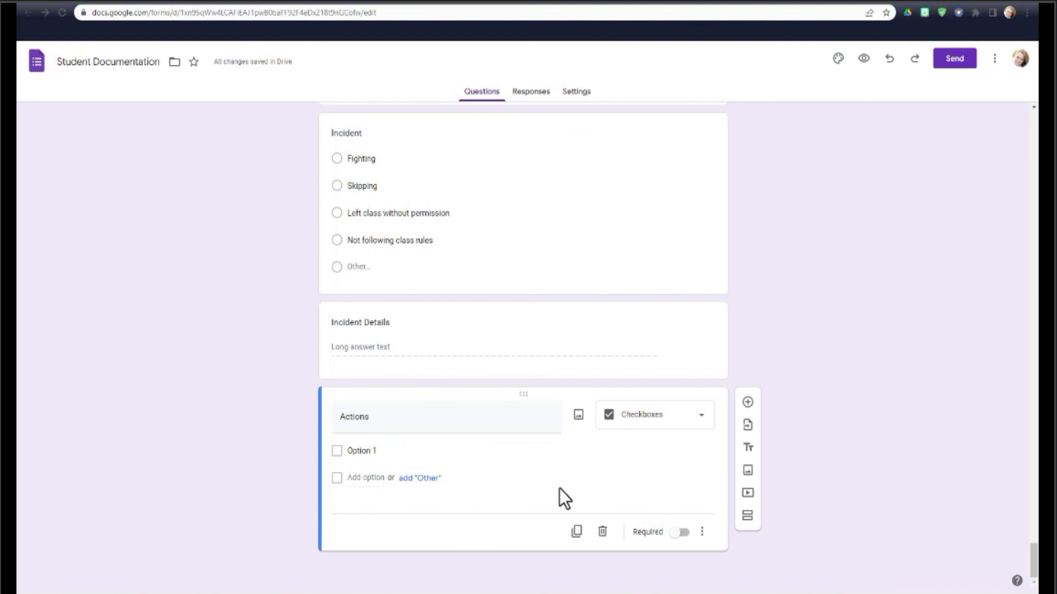
click(376, 451)
text(Called Guardians)
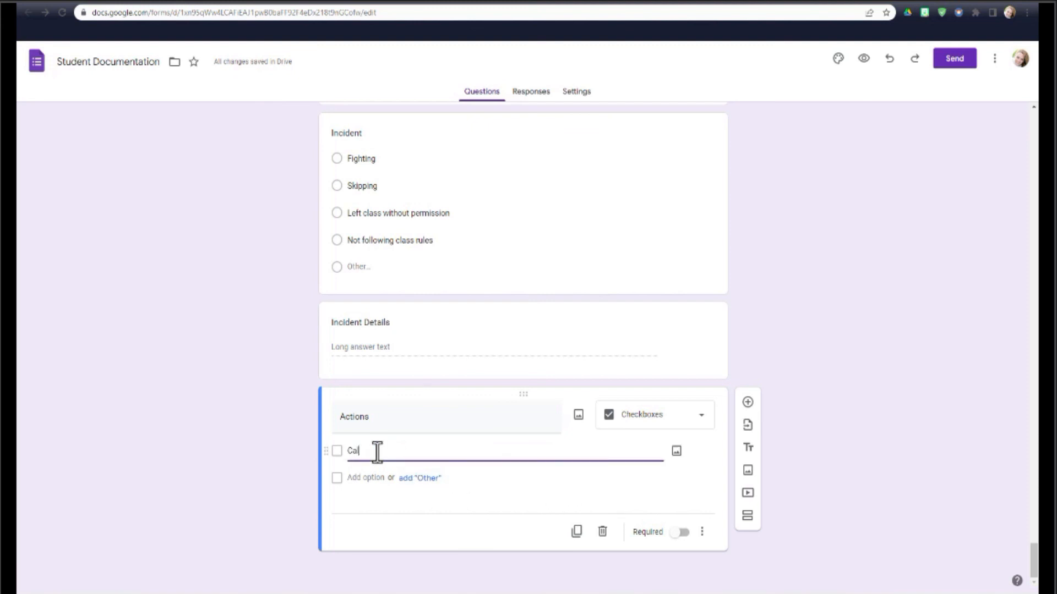
key(Return)
text(Write up to Office)
key(Return)
text(Detention)
key(Return)
text(Private 1:1 Conversation)
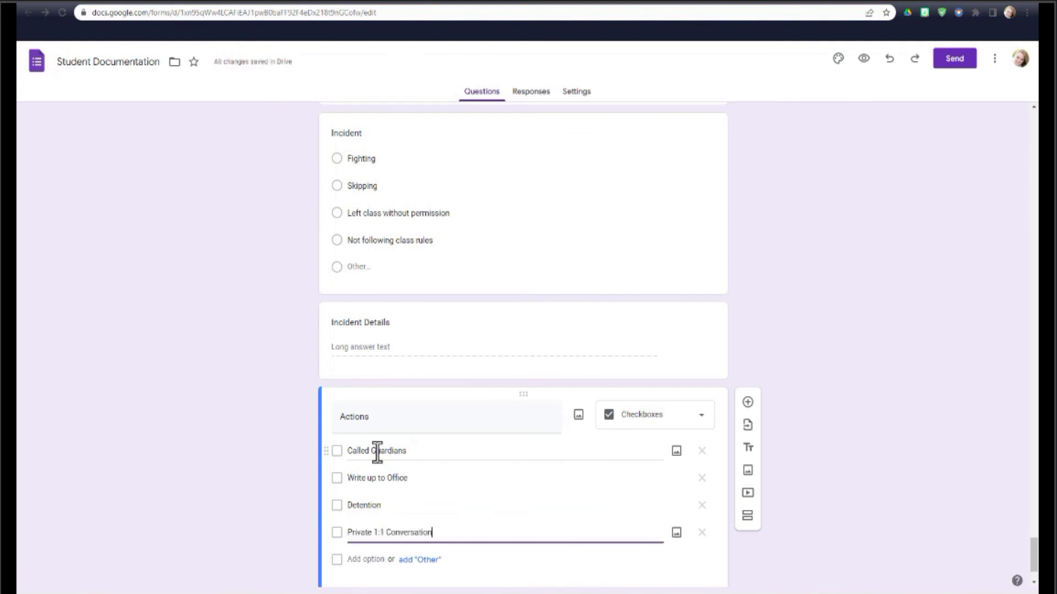
Add an "Other" choice after Private 1:1 Conversation in the Actions question, leaving no blank placeholder option
key(Return)
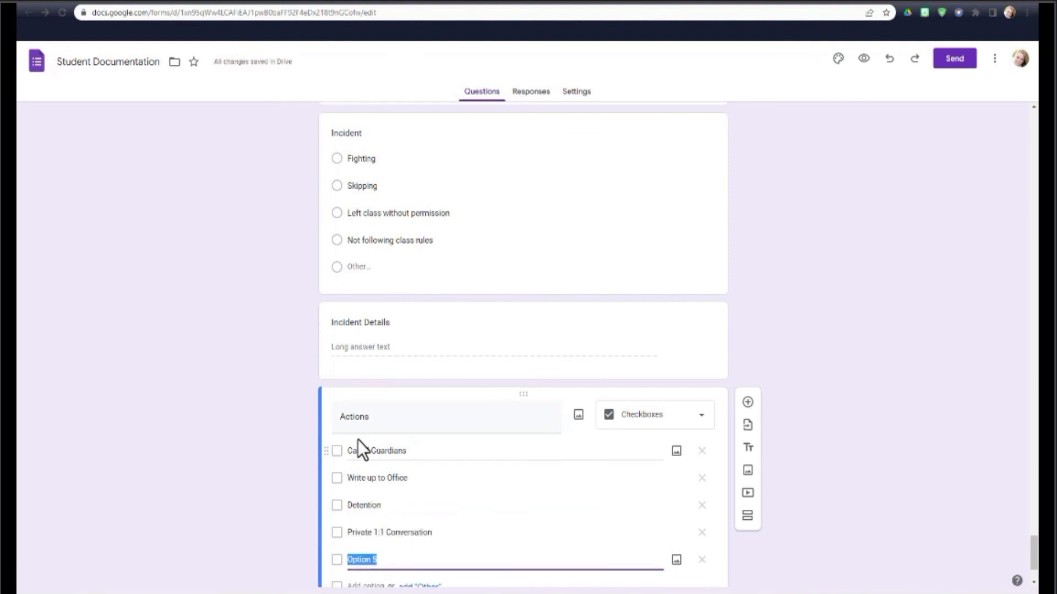
click(702, 450)
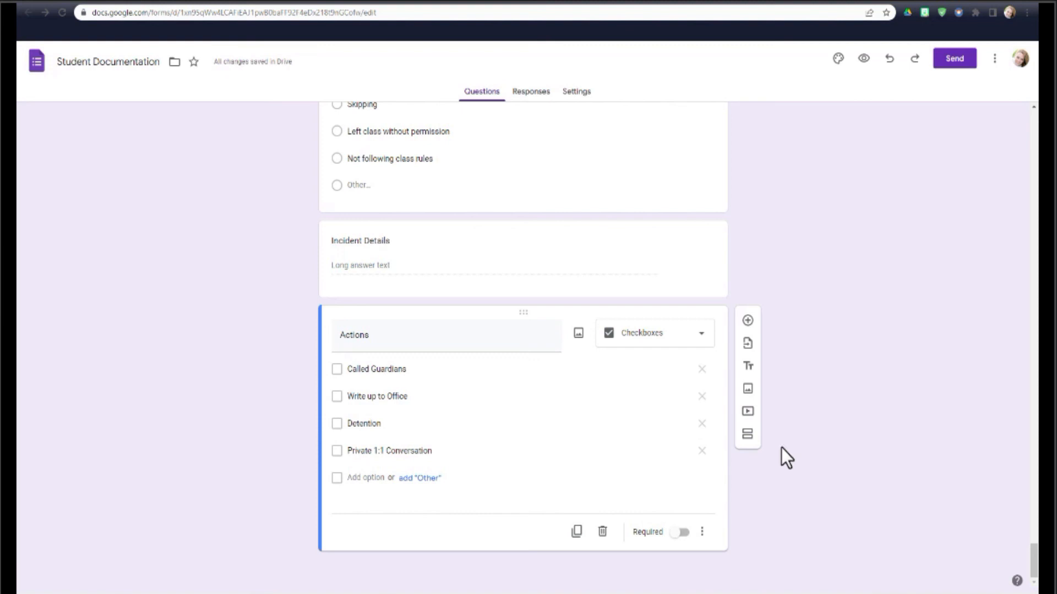
click(417, 478)
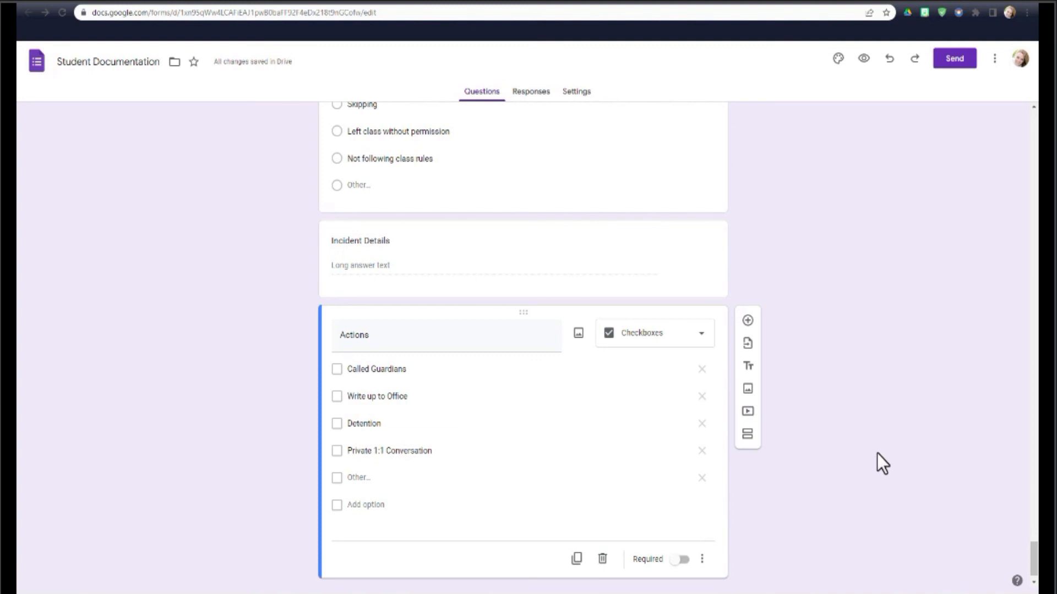
Preview the Student Documentation form and bookmark its live page in the Bookmarks bar folder as "Student Documentation"
scroll(877, 454, down, 1)
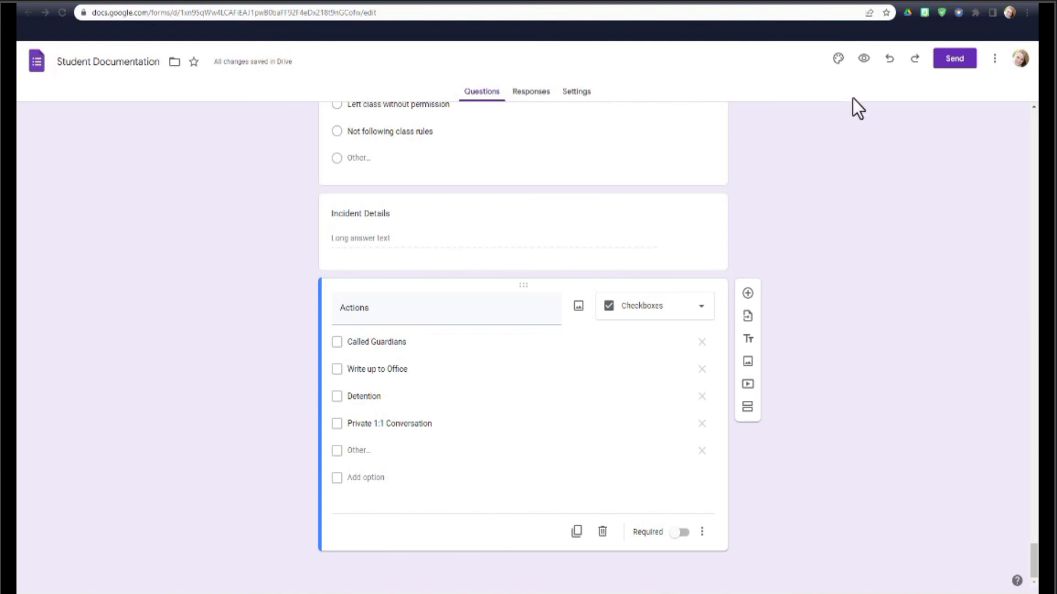
click(863, 59)
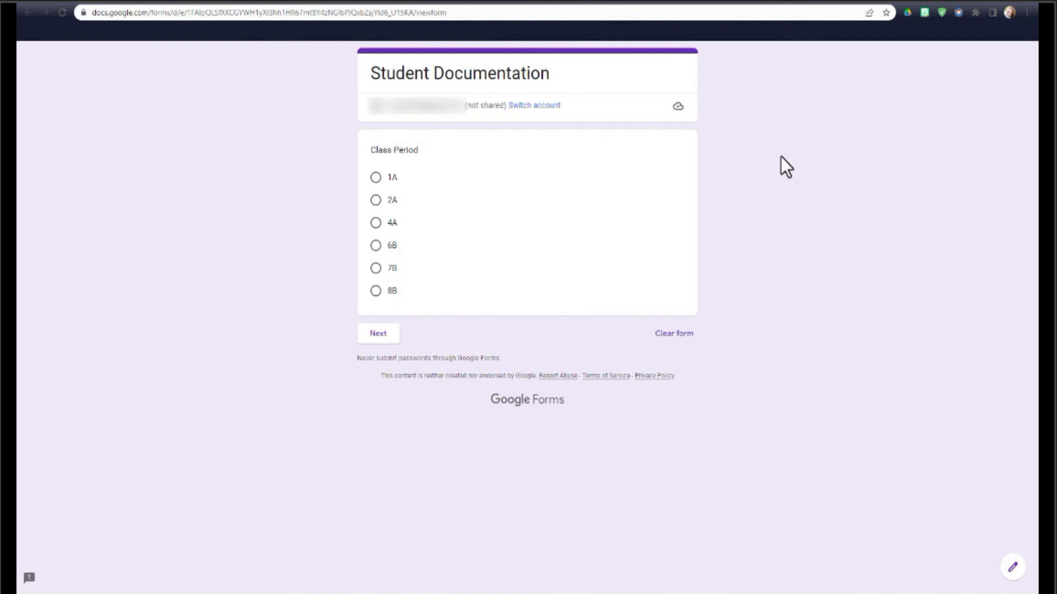
click(886, 12)
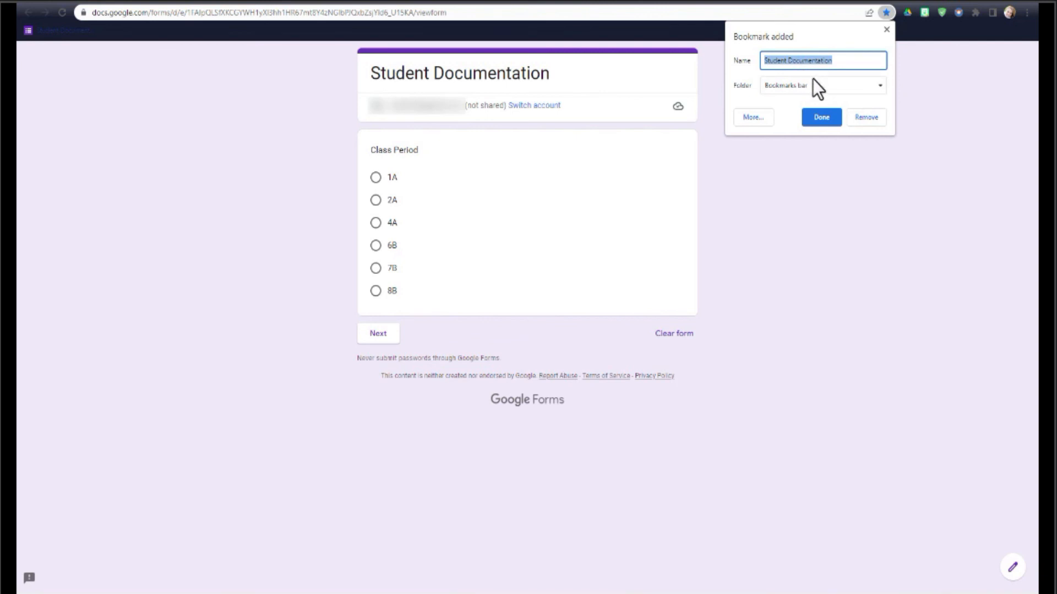
click(823, 119)
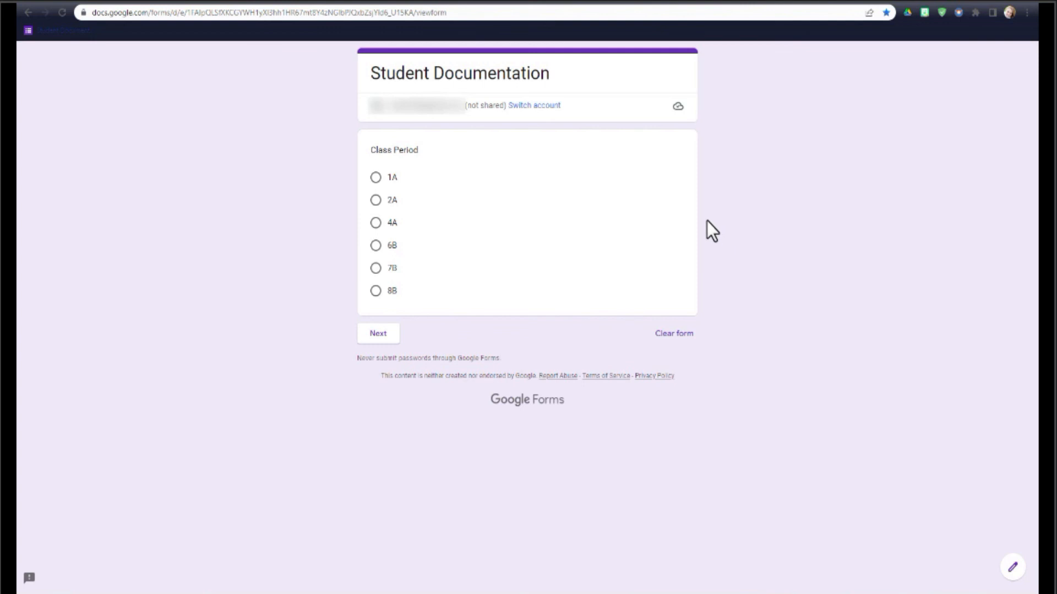
Open the Student Documentation form from its Google Drive folder and review the summary charts of its responses
click(118, 5)
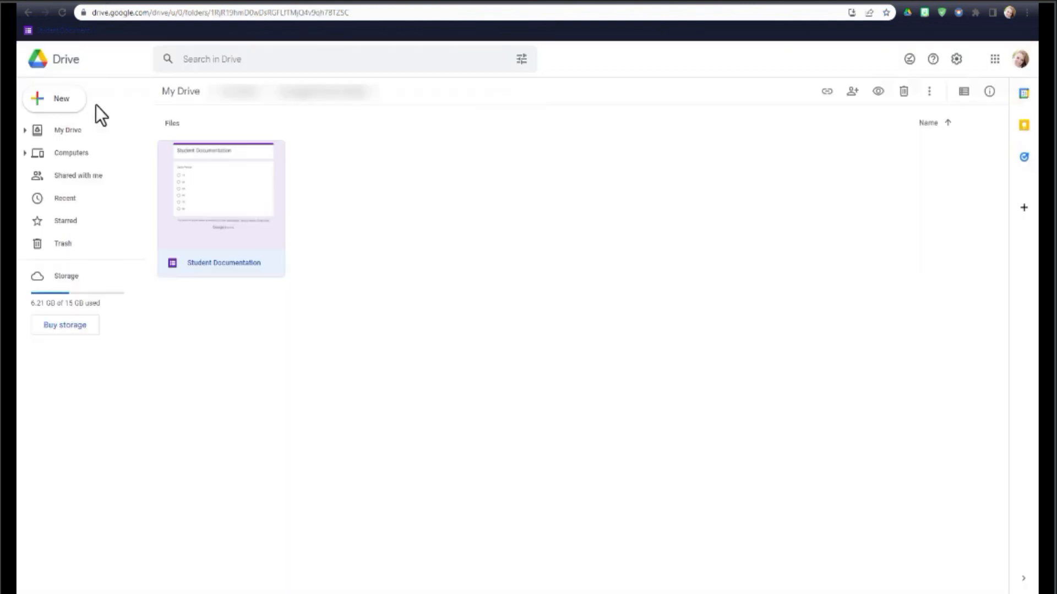
double_click(230, 209)
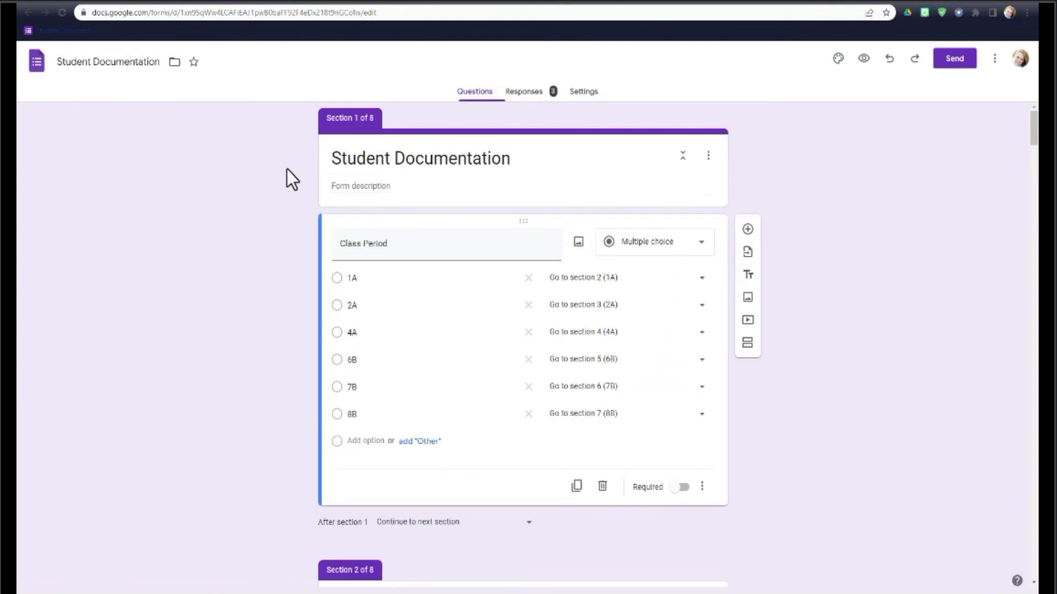
click(523, 94)
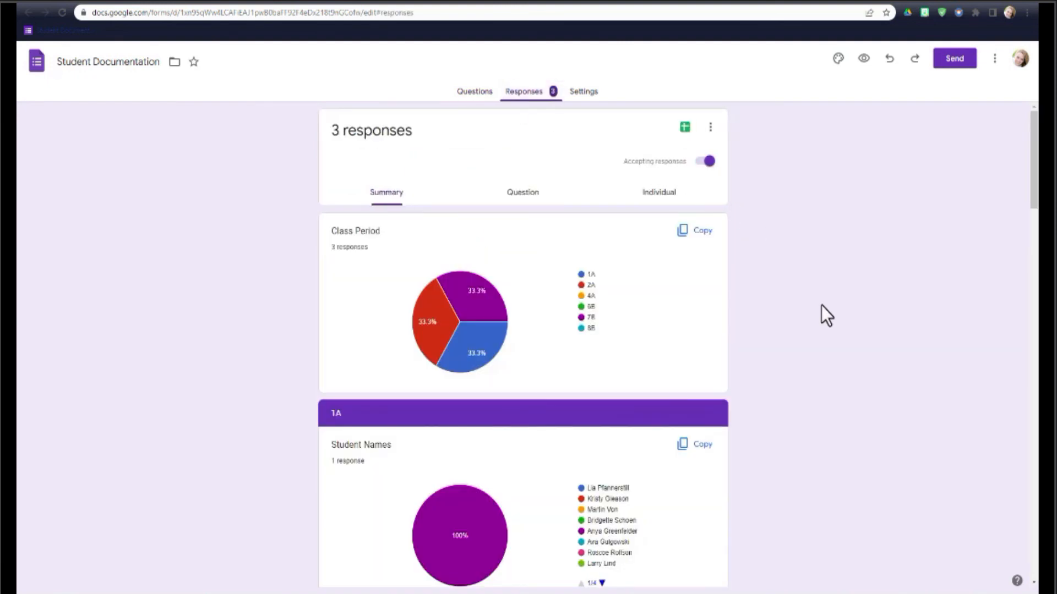
scroll(822, 306, down, 9)
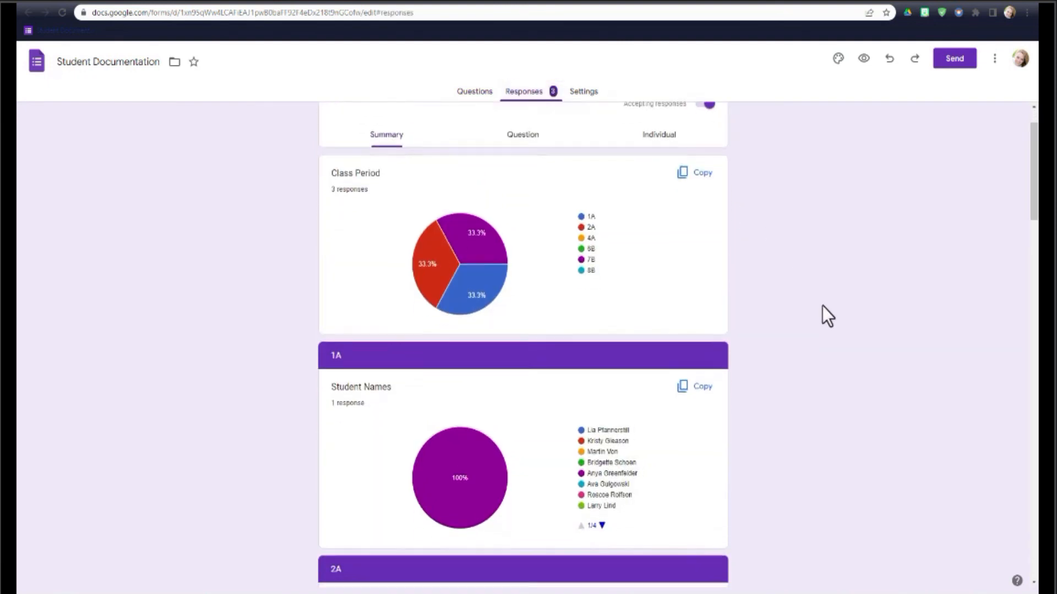
scroll(824, 309, down, 3)
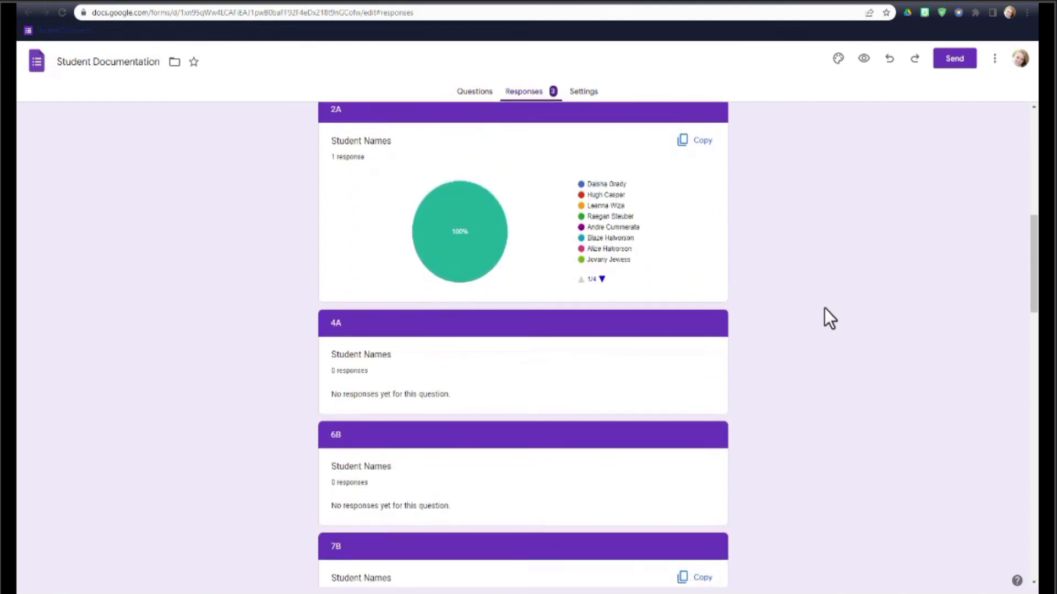
Link the form's responses to a newly created spreadsheet, keeping the suggested Student Documentation responses name
scroll(823, 306, up, 10)
scroll(819, 308, up, 2)
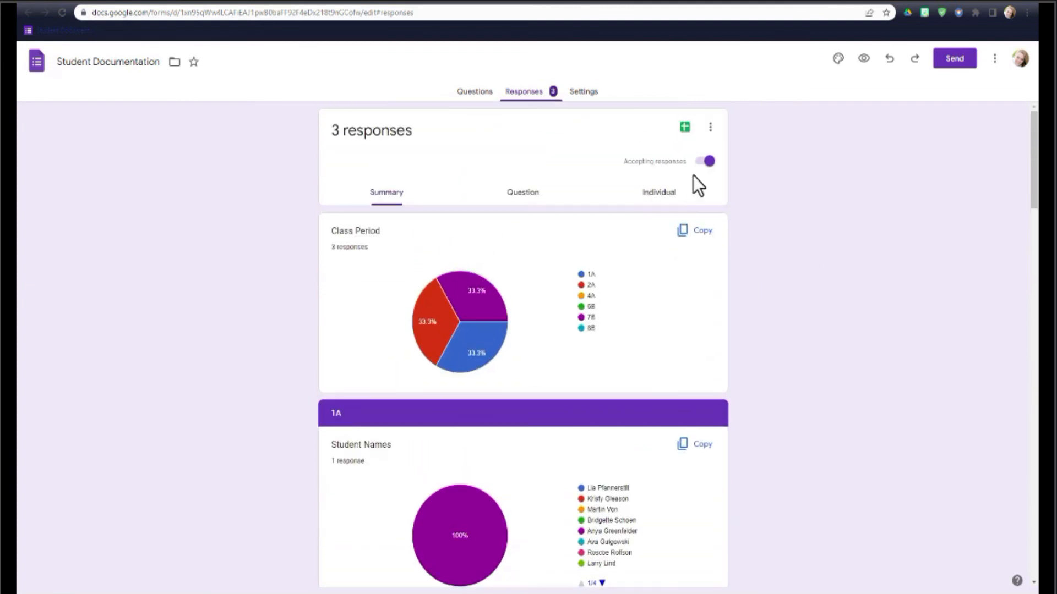
click(684, 131)
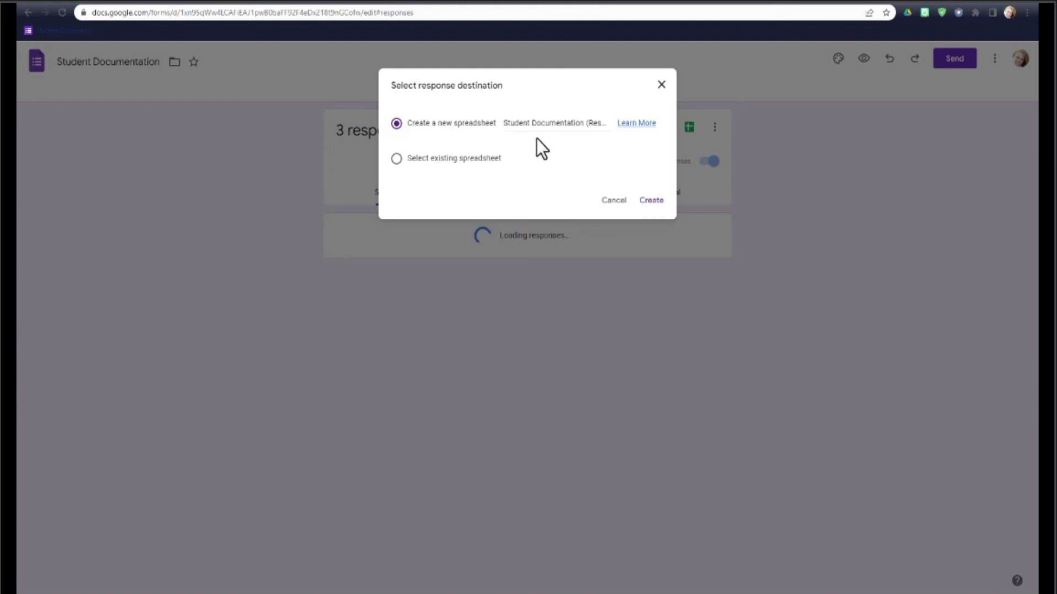
click(650, 202)
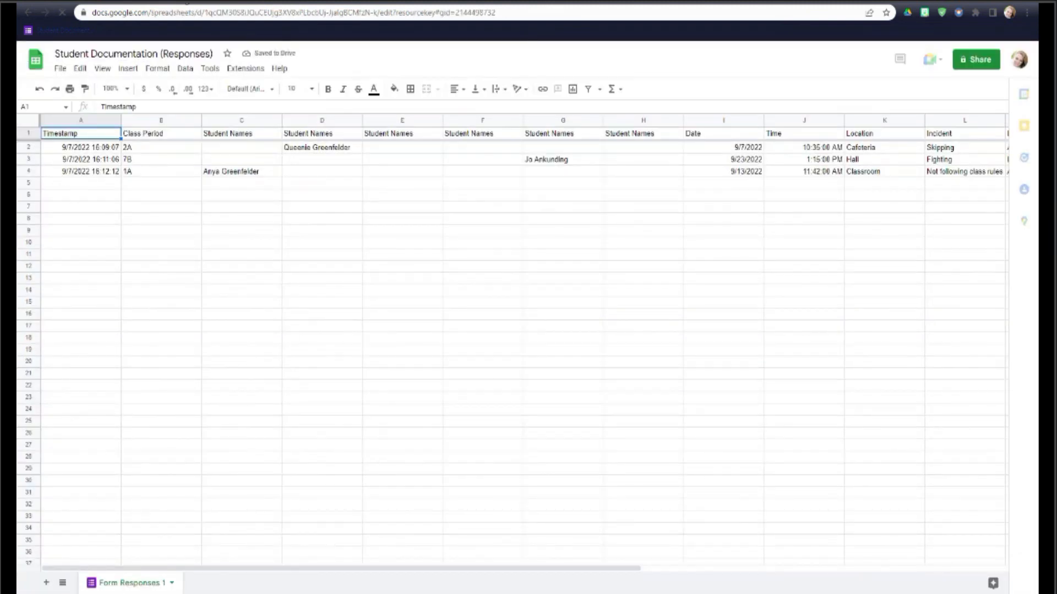
Check the Google Drive folder for the response spreadsheet and return to the live Student Documentation form
click(184, 1)
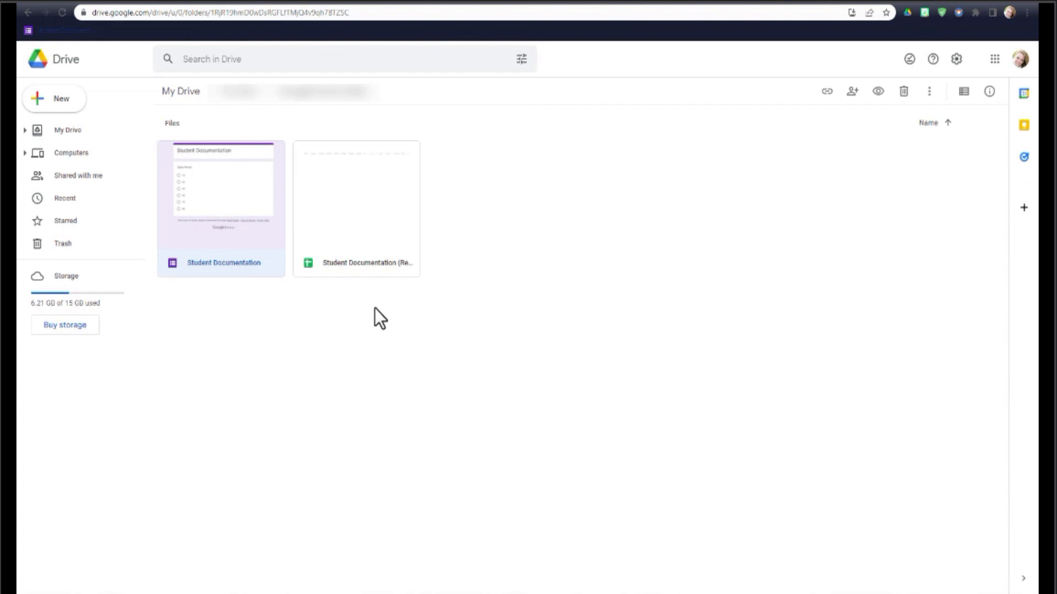
click(454, 2)
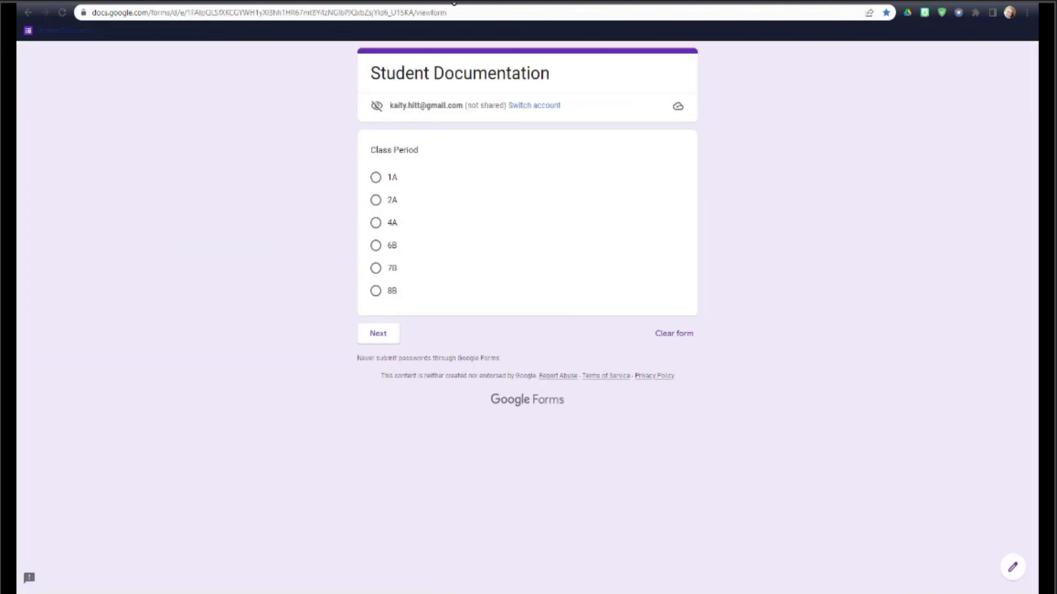